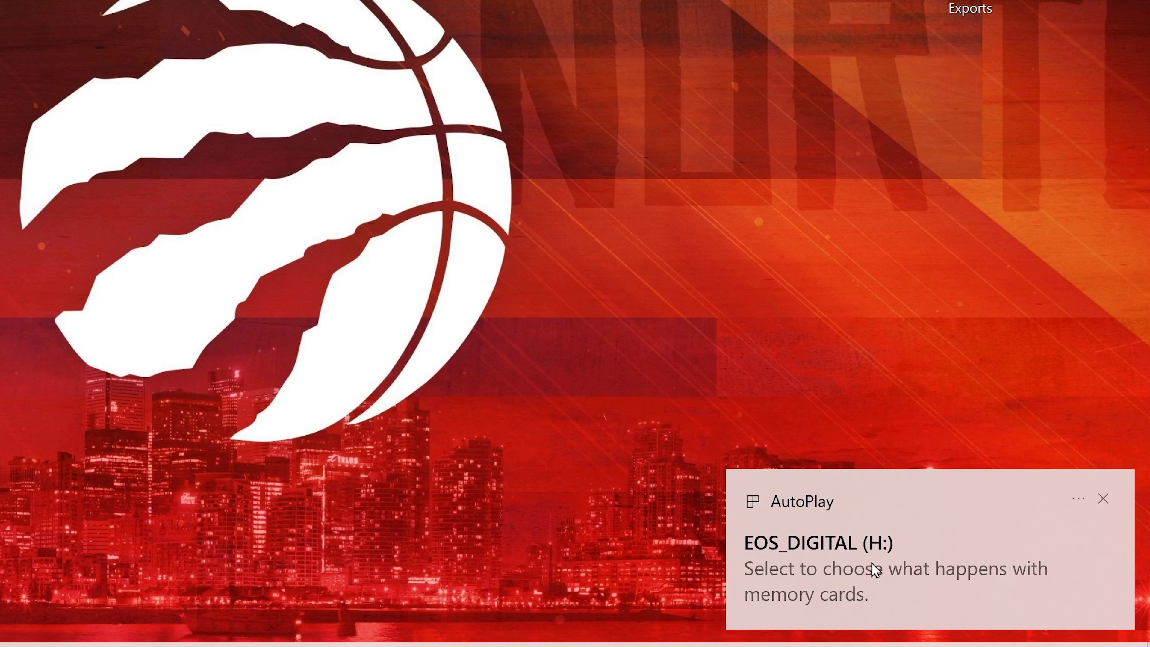
# From the AutoPlay prompt, choose 'Open folder to view files' for the EOS_DIGITAL (H:) card
pyautogui.click(830, 574)
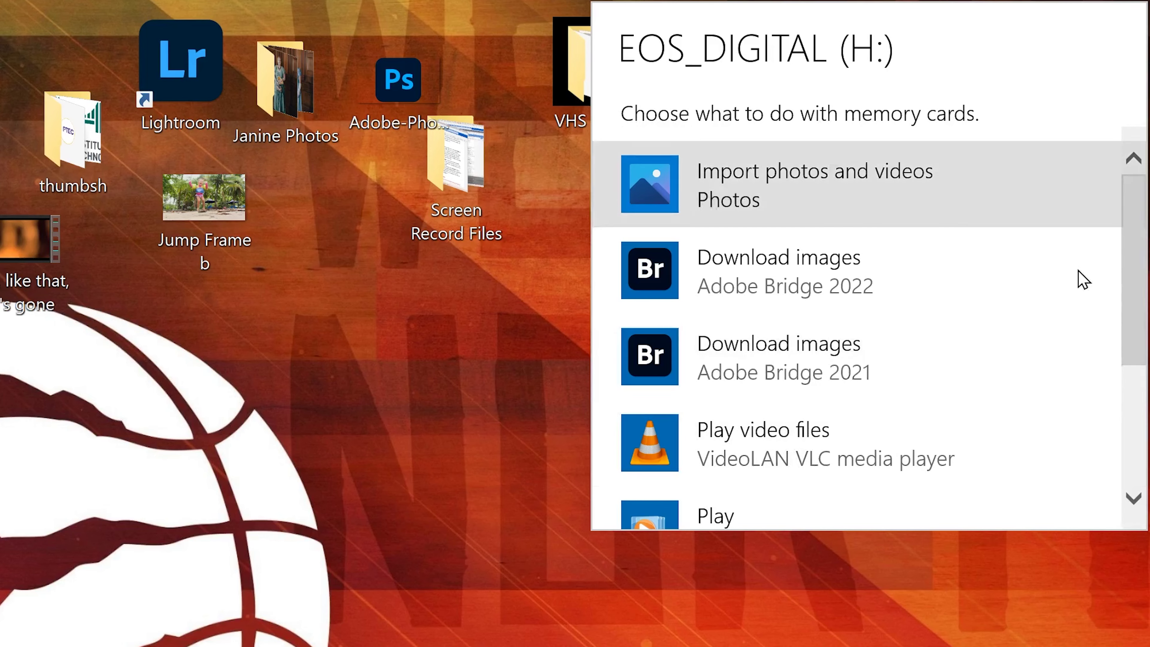
pyautogui.moveTo(1124, 238); pyautogui.dragTo(1136, 358)
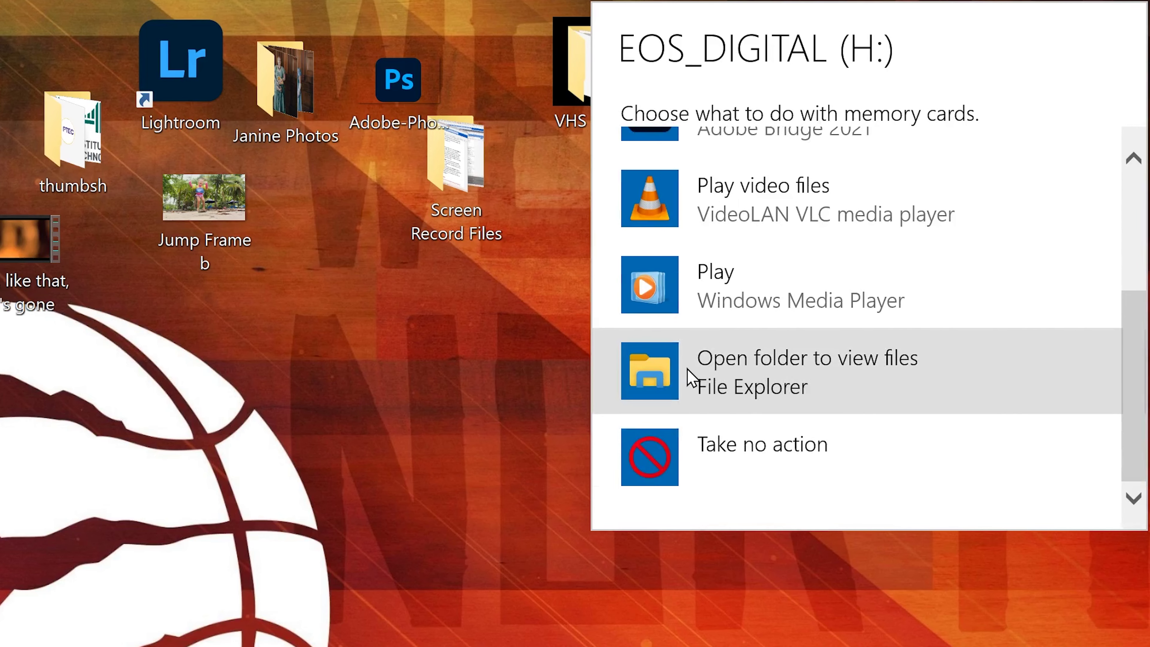
pyautogui.click(663, 369)
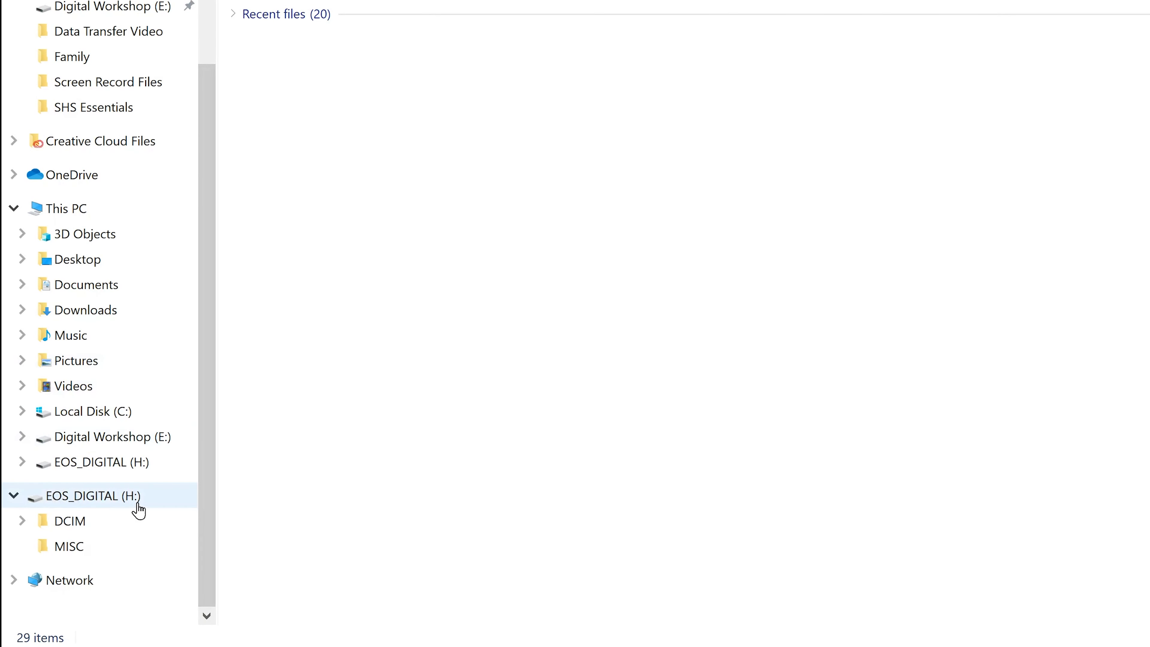
# Show the EOS_DIGITAL (H:) card, quit EOS Utility, and switch to This PC
pyautogui.click(116, 506)
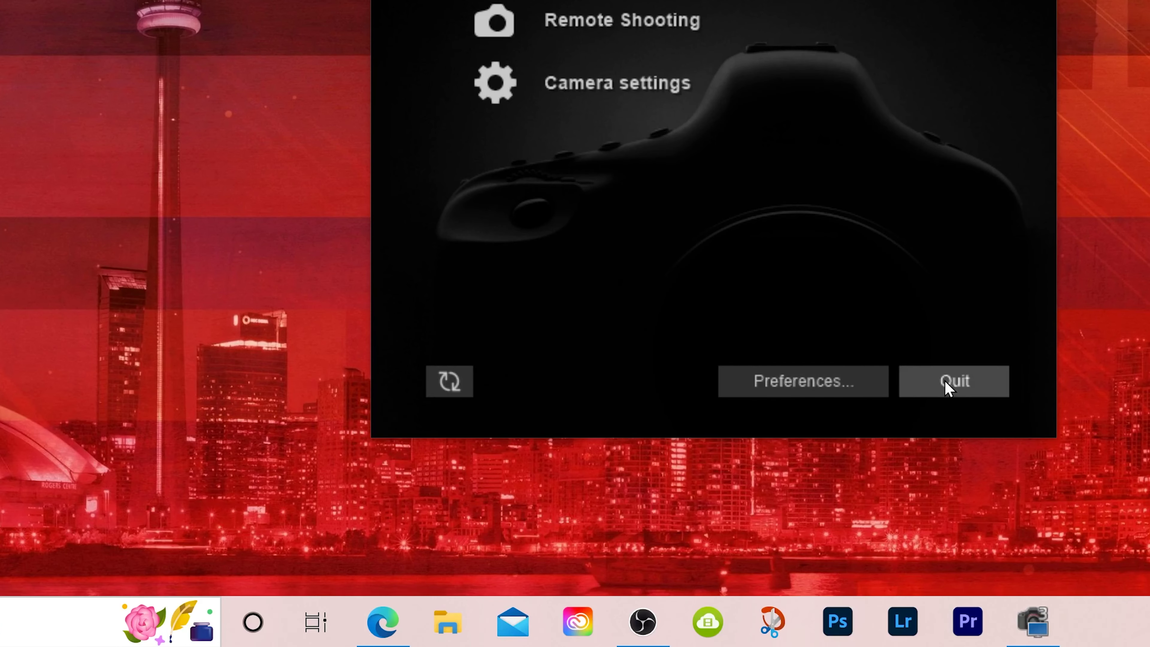
pyautogui.click(960, 397)
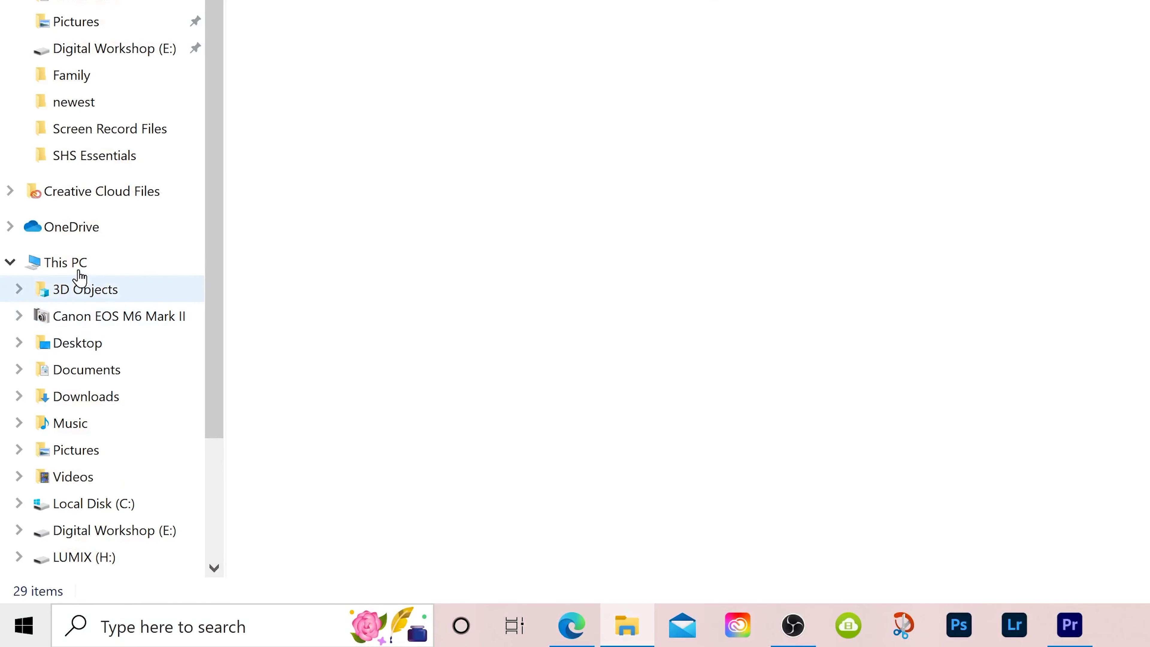
pyautogui.click(68, 262)
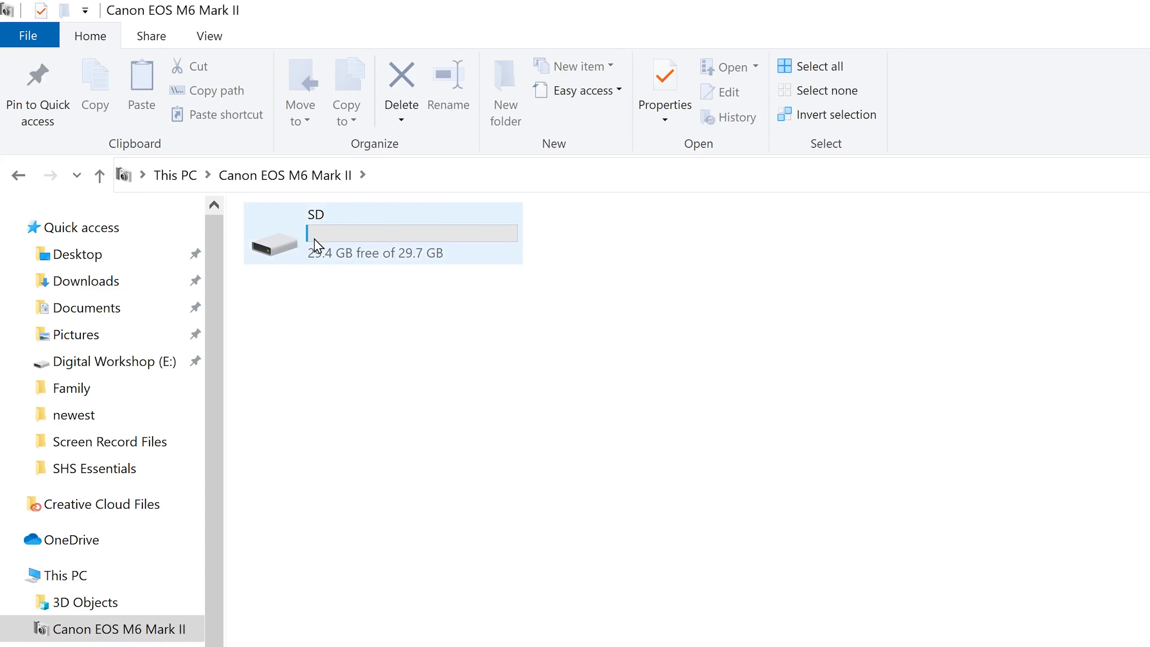
# Browse the card's SD storage into DCIM\100CANON to reach IMG_4040–IMG_4044 and MVI_4047–MVI_4048
pyautogui.doubleClick(308, 241)
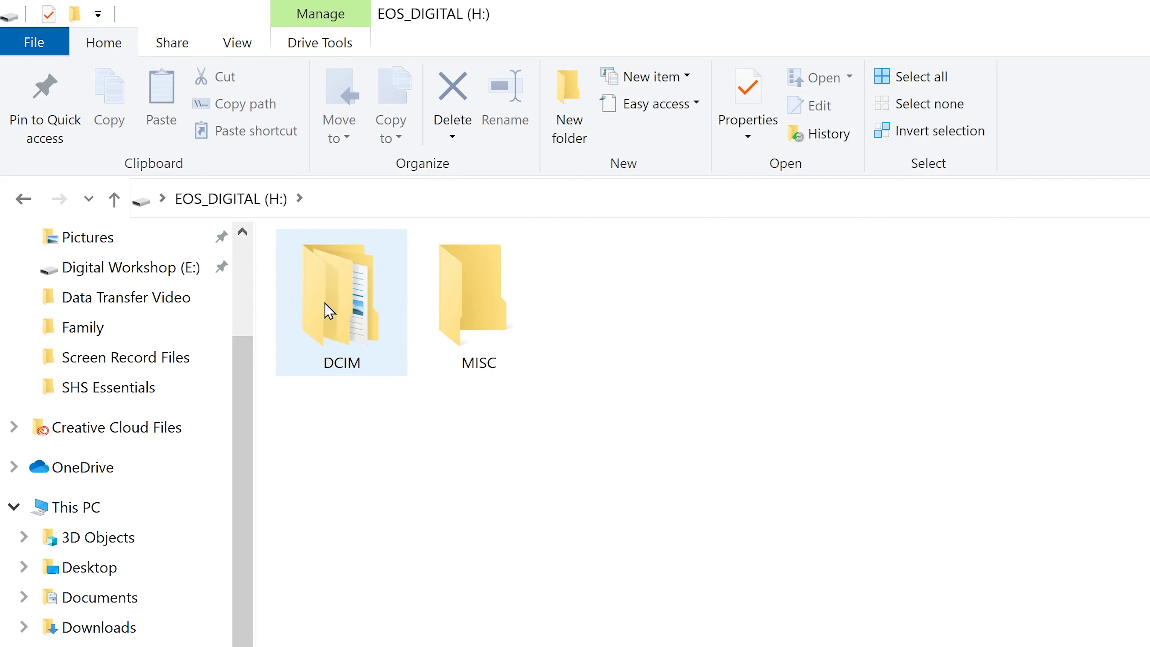
pyautogui.doubleClick(329, 311)
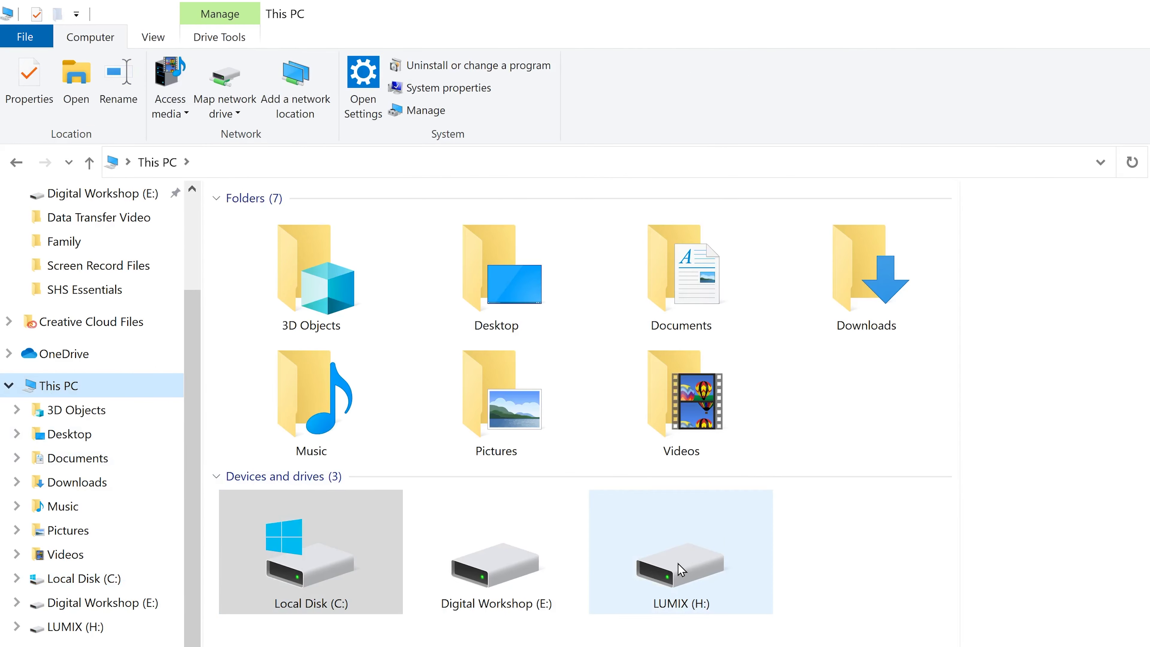
pyautogui.doubleClick(681, 570)
pyautogui.doubleClick(259, 234)
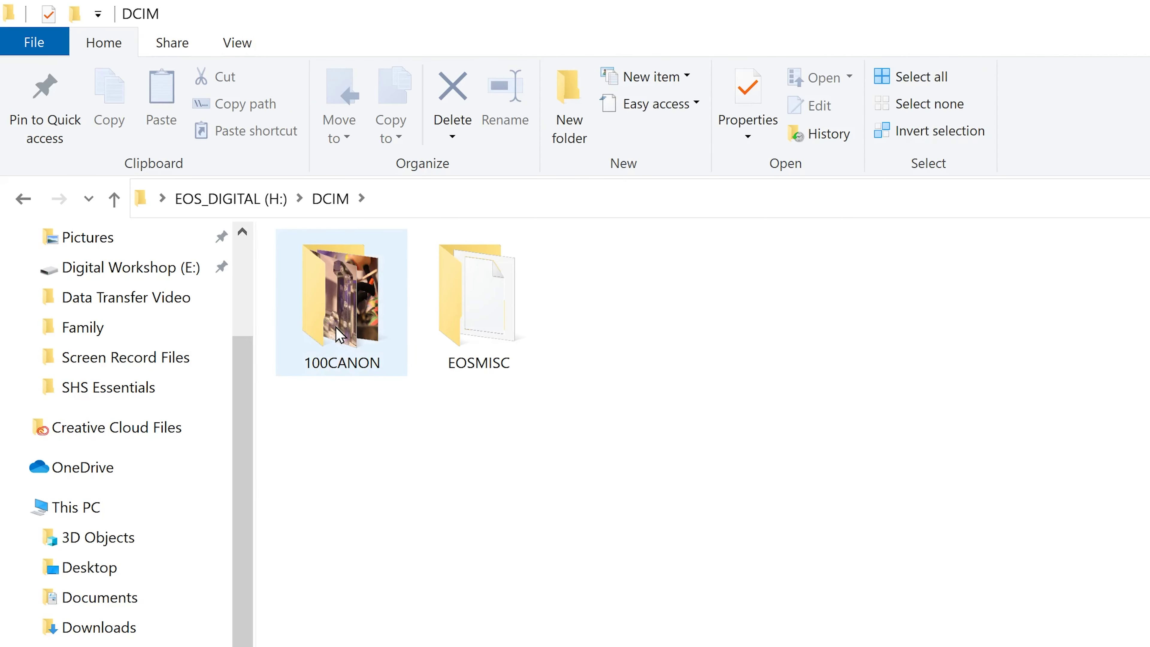
pyautogui.doubleClick(332, 303)
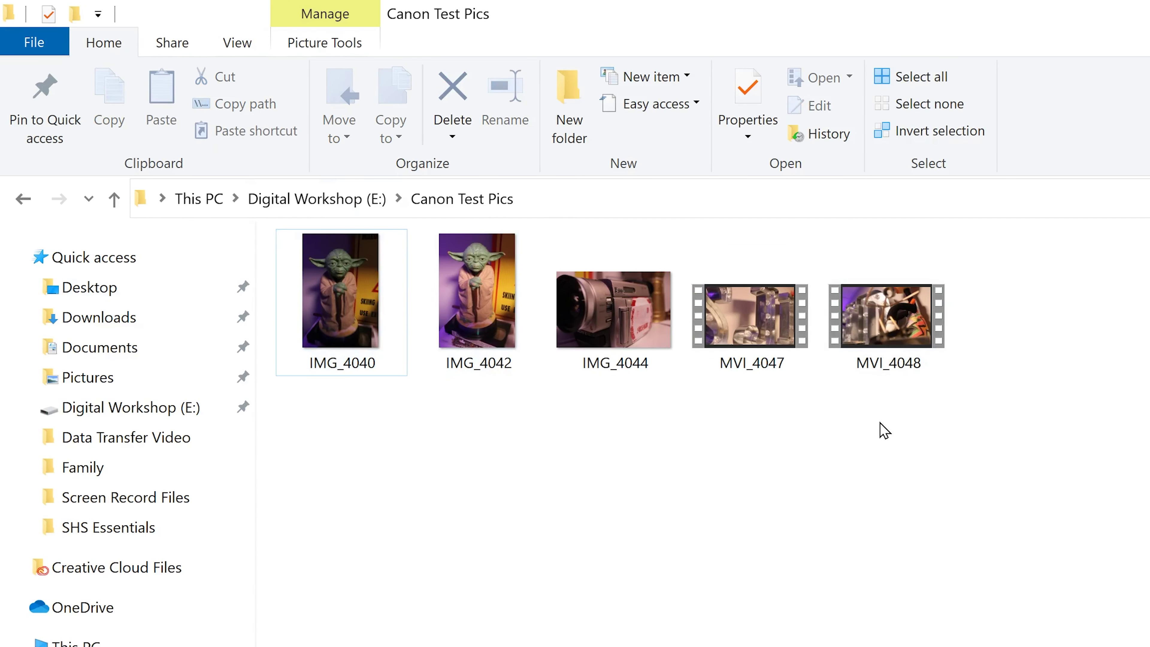
# Show files as extra large icons with the Preview pane on, previewing IMG_4042
pyautogui.click(236, 43)
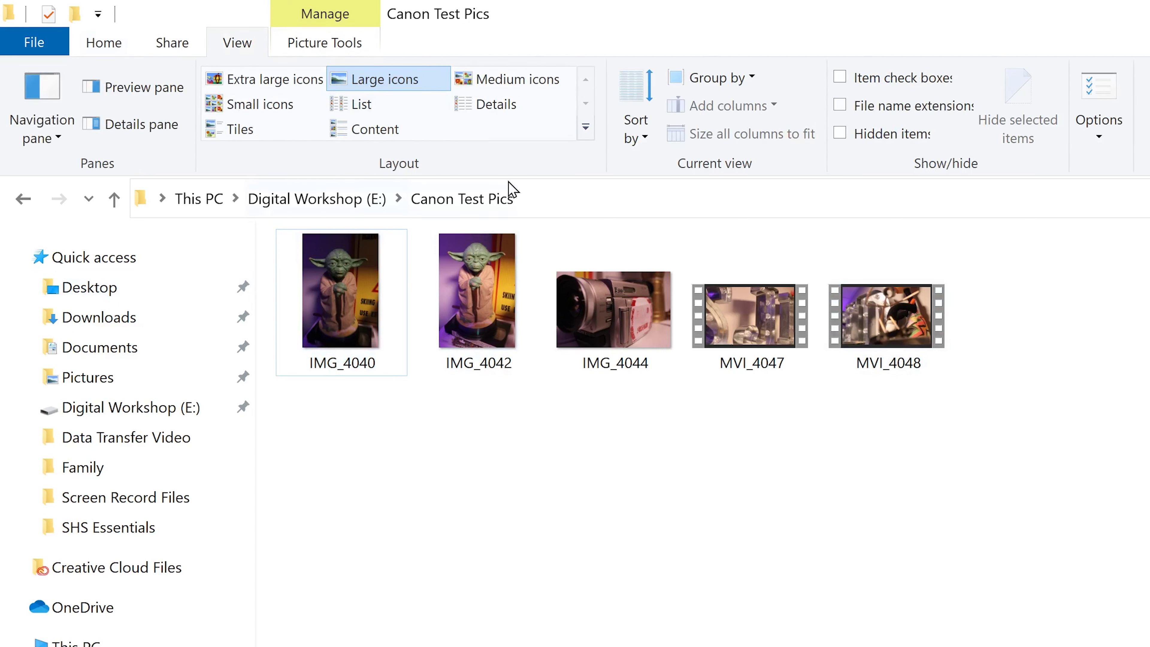
pyautogui.click(265, 82)
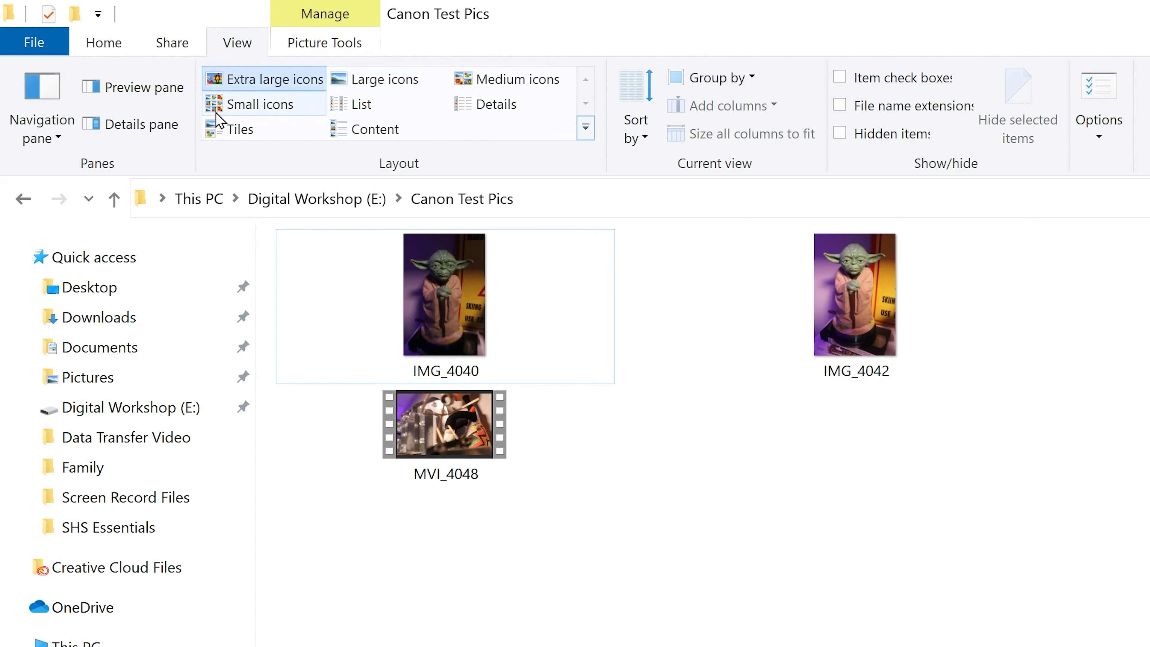
pyautogui.click(131, 91)
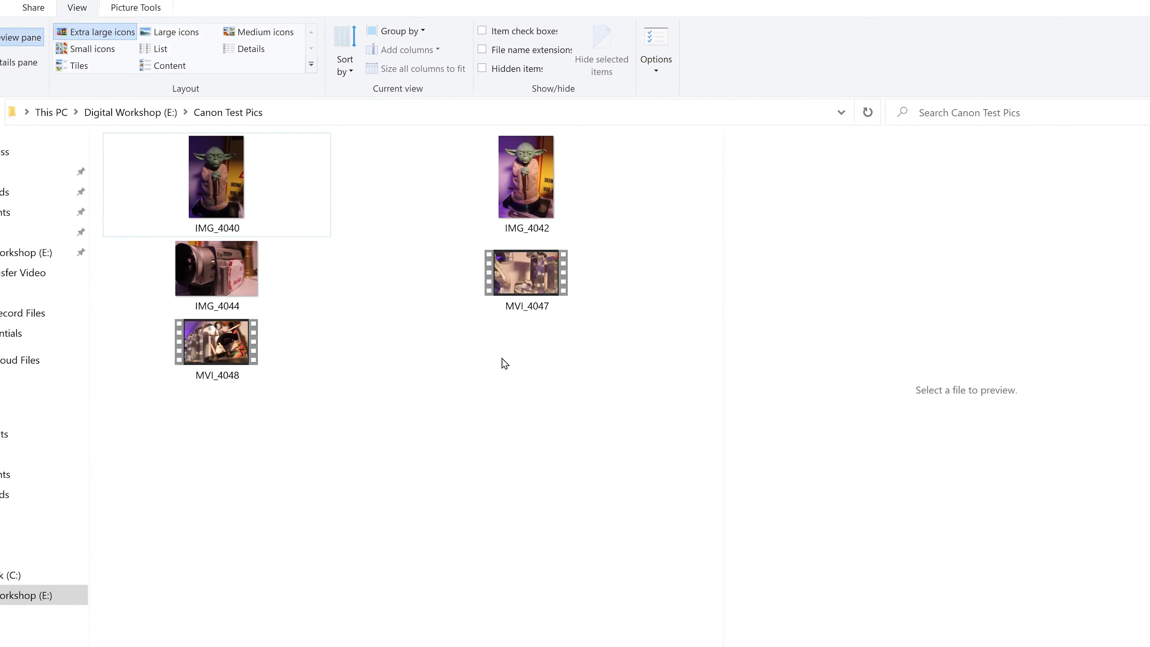
pyautogui.click(900, 302)
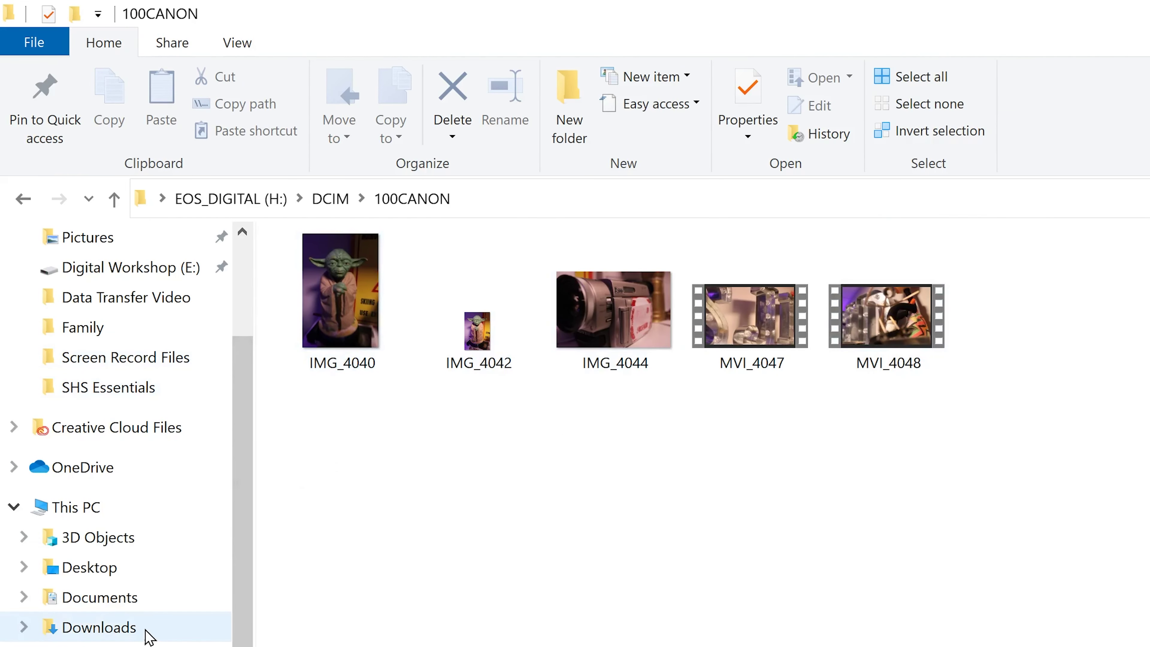
# Go to This PC and open the Digital Workshop (E:) drive
pyautogui.scroll(3, 244, 627)
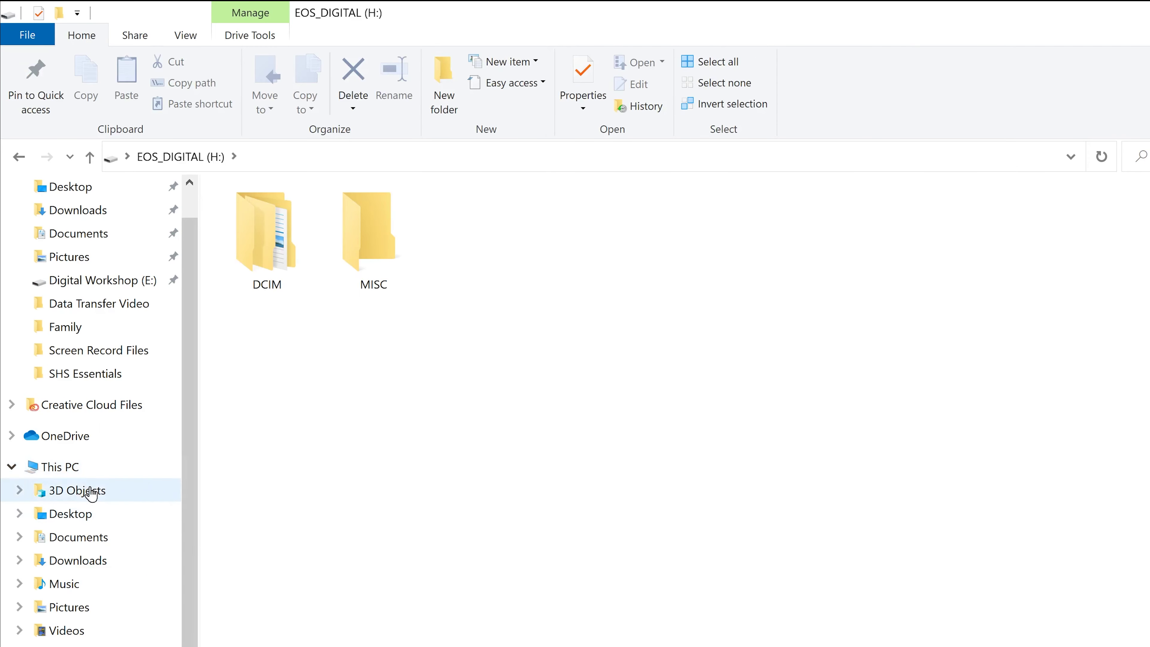
pyautogui.click(65, 468)
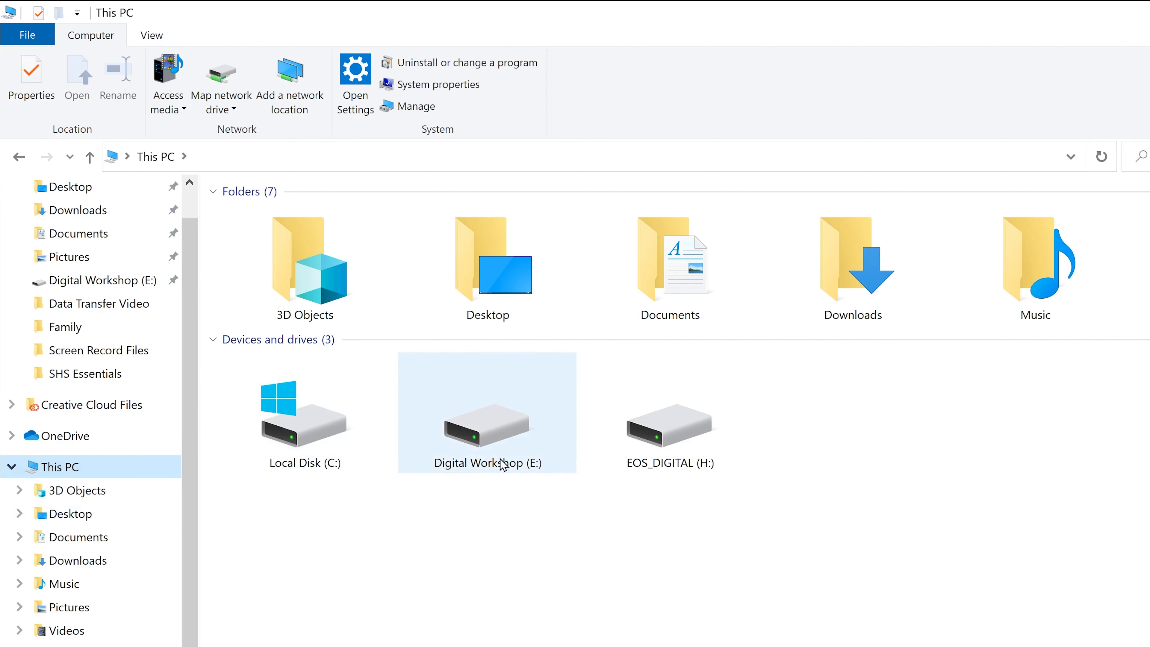
pyautogui.doubleClick(494, 424)
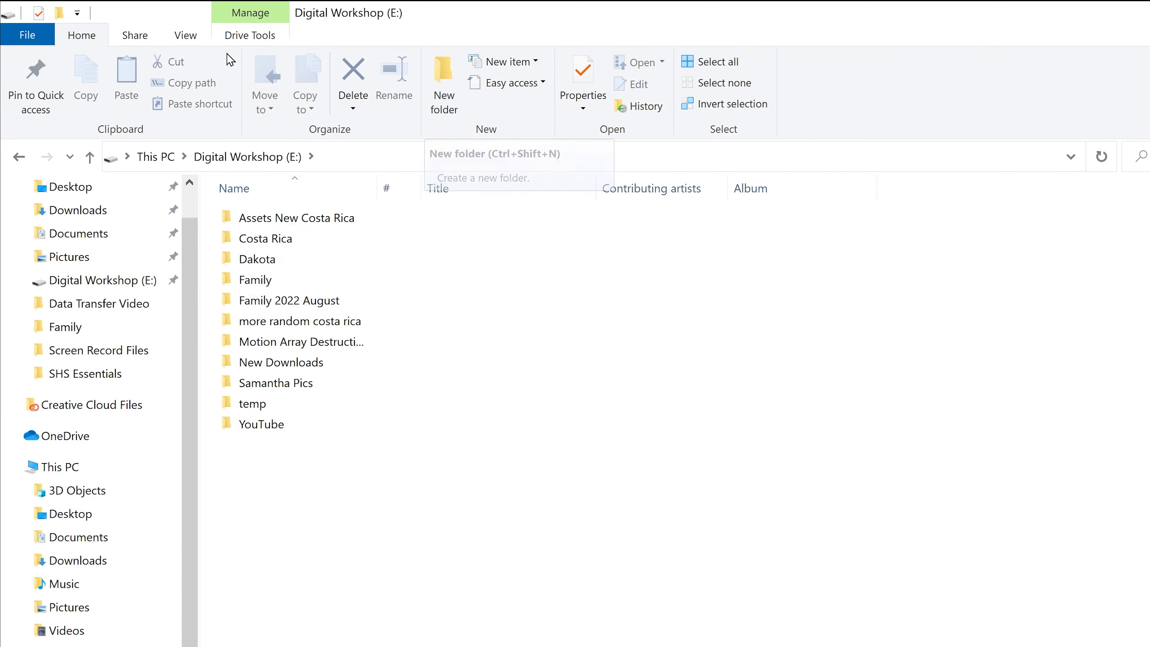
# Create a new folder named 'Canon Test Pics' and open it
pyautogui.click(59, 17)
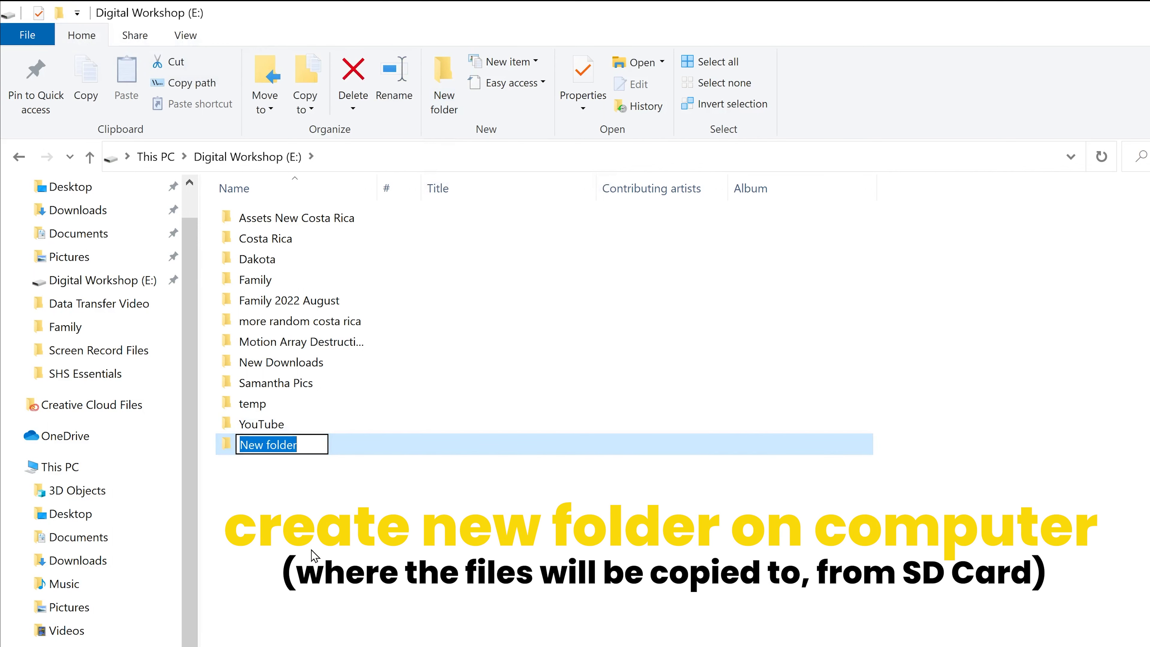
pyautogui.write('Canon Test')
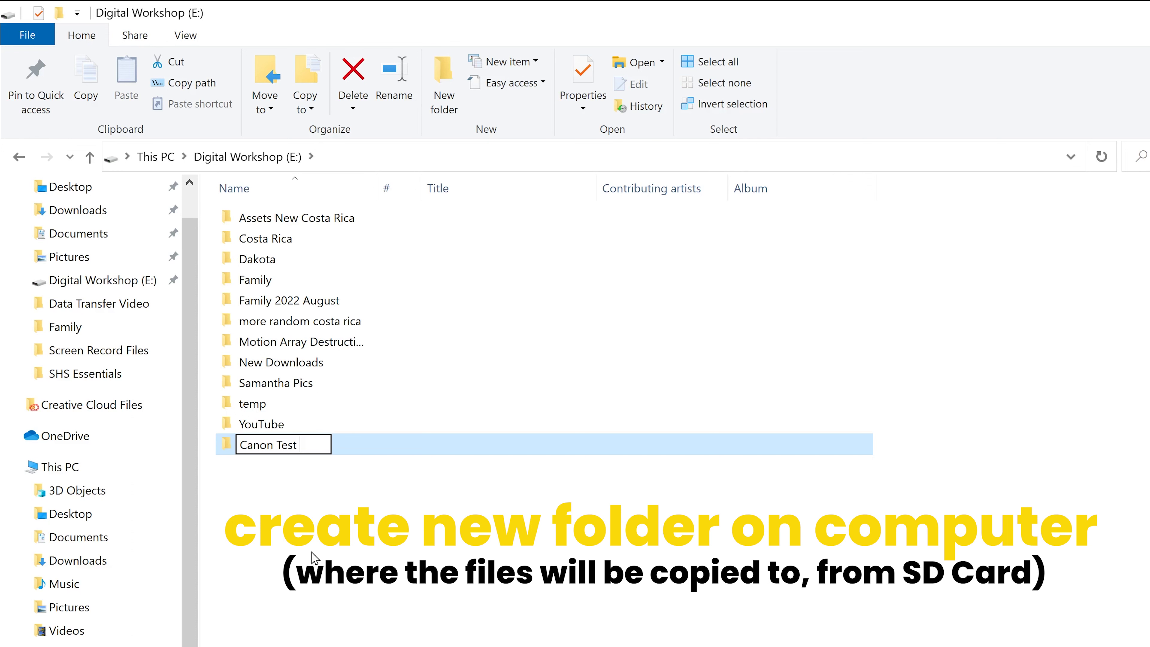
pyautogui.write(' Pics')
pyautogui.press('Return')
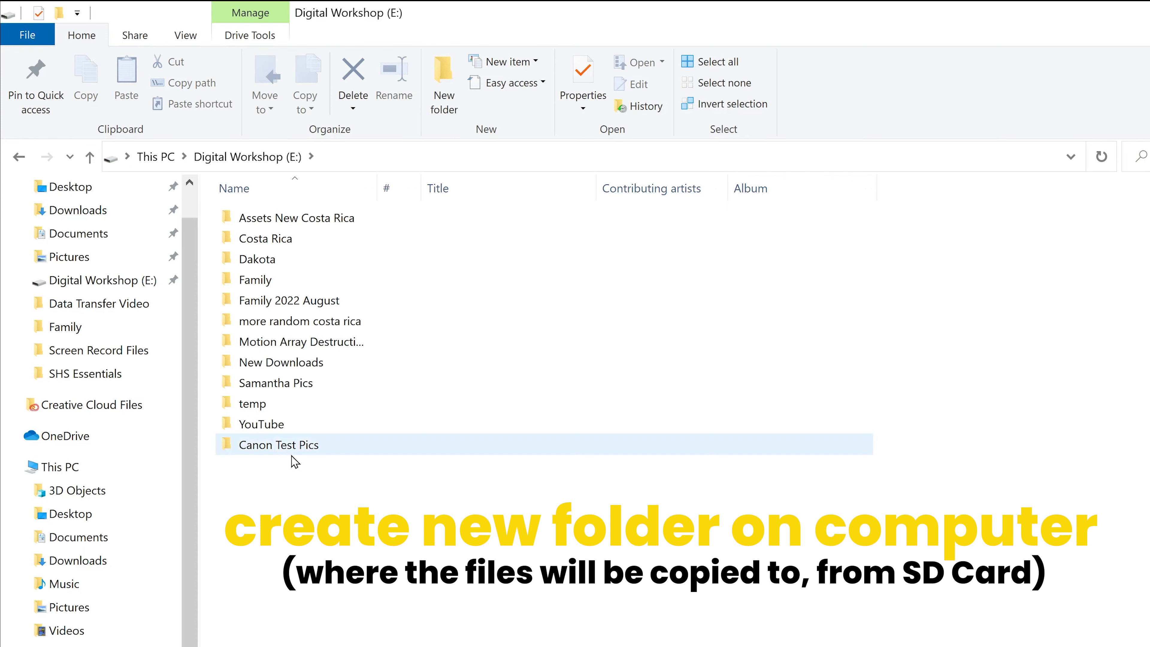
pyautogui.doubleClick(323, 444)
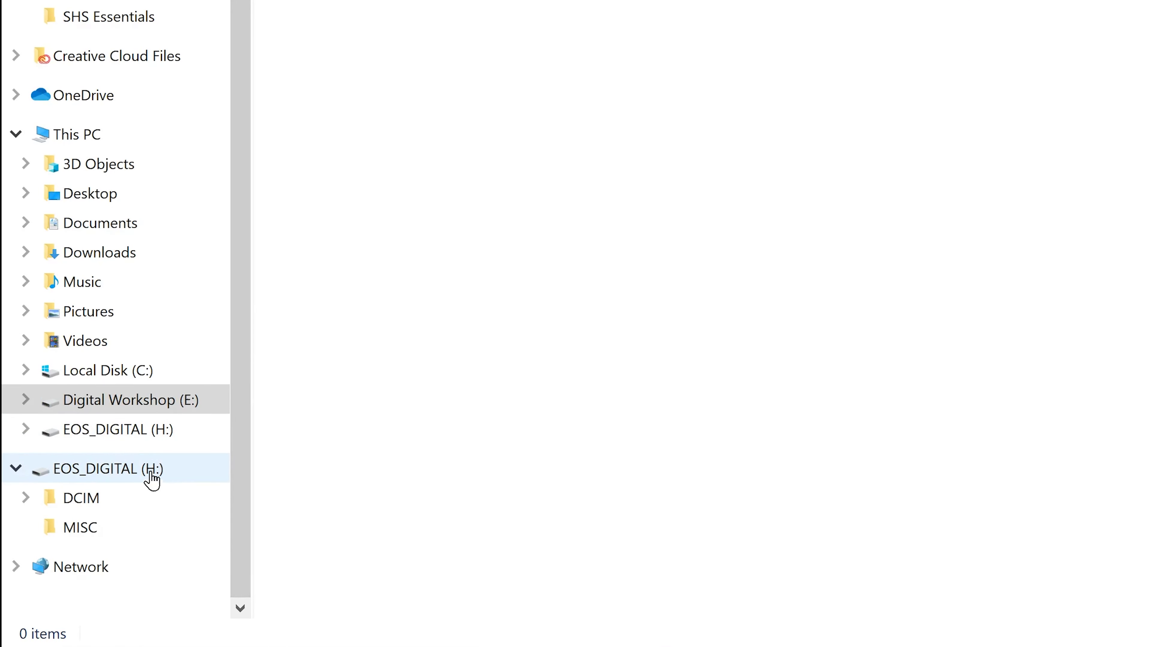
# Open EOS_DIGITAL (H:) in a new window beside Canon Test Pics and browse to DCIM\100CANON
pyautogui.rightClick(123, 475)
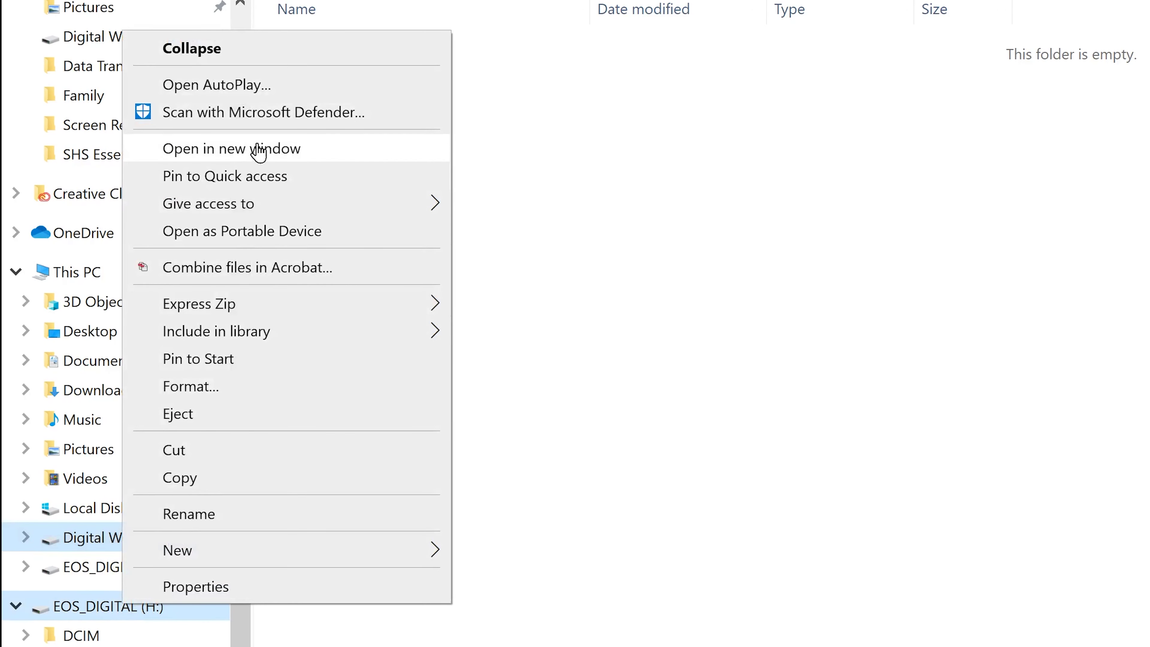
pyautogui.click(250, 149)
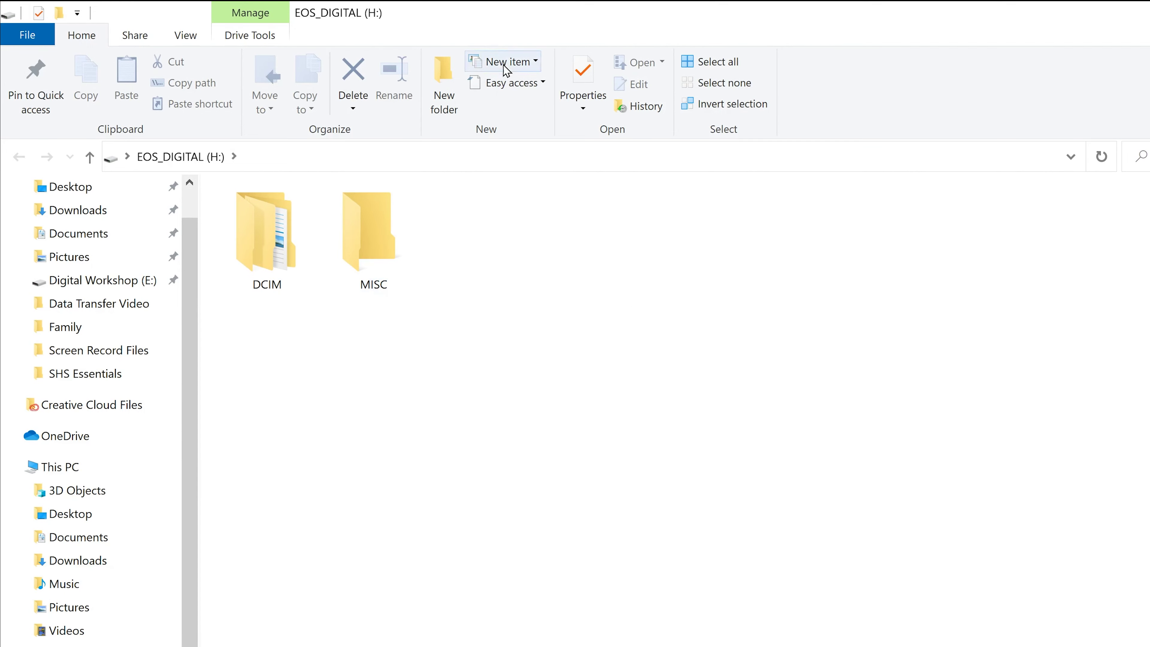
pyautogui.moveTo(498, 22); pyautogui.dragTo(1149, 216)
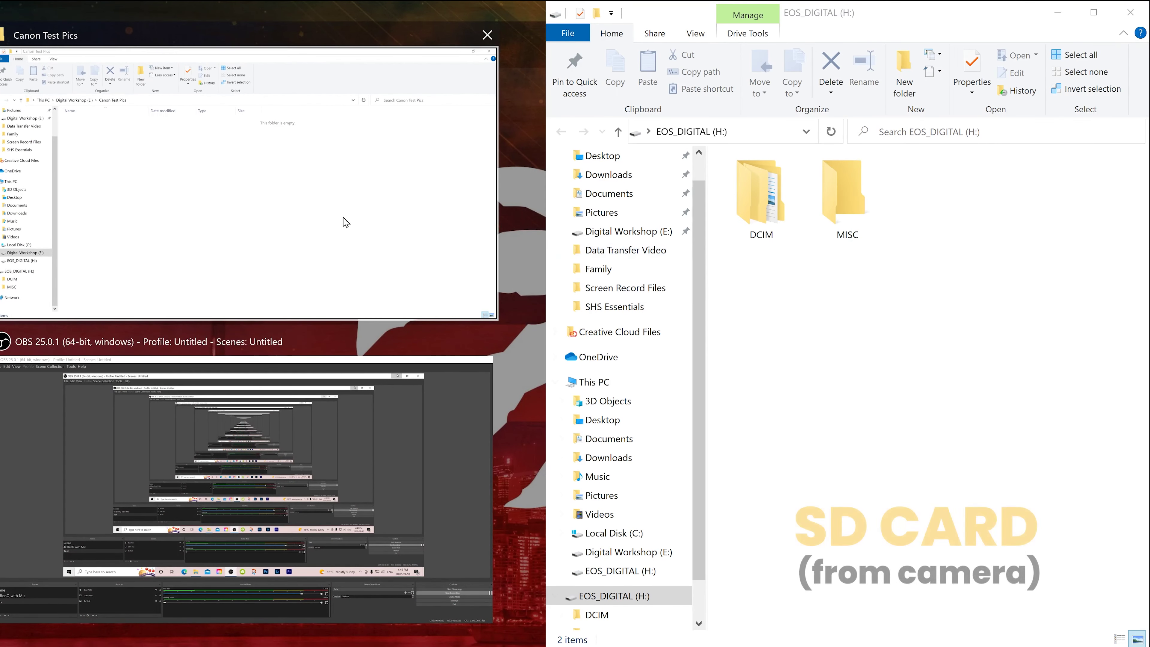
pyautogui.click(226, 201)
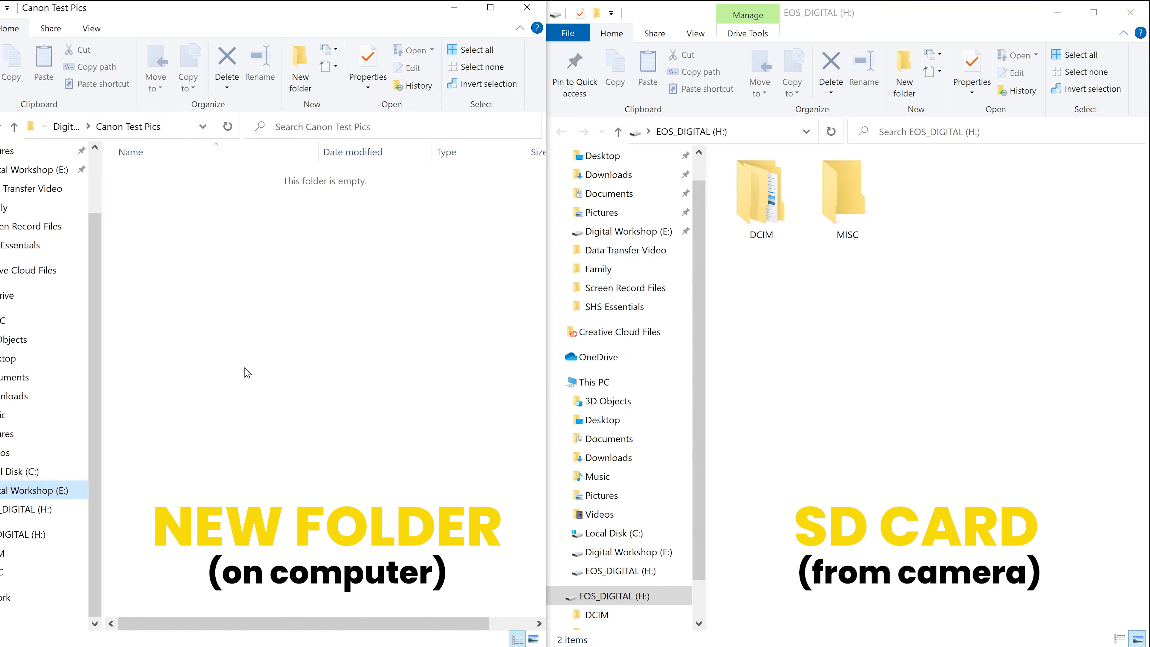
pyautogui.doubleClick(759, 192)
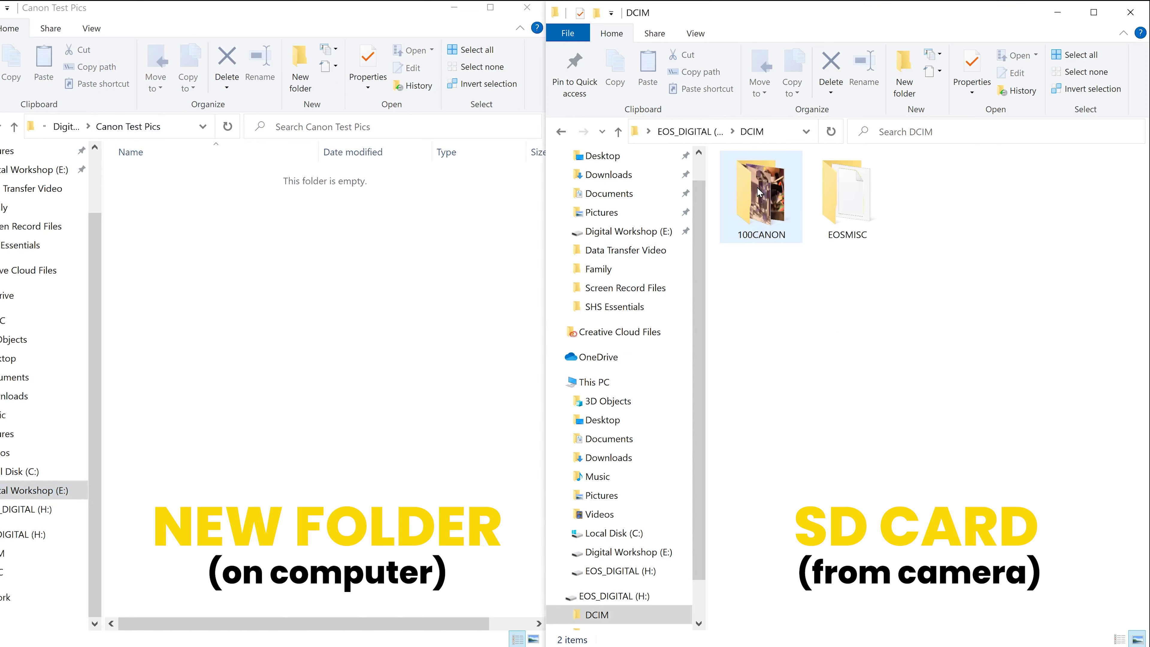
pyautogui.doubleClick(764, 202)
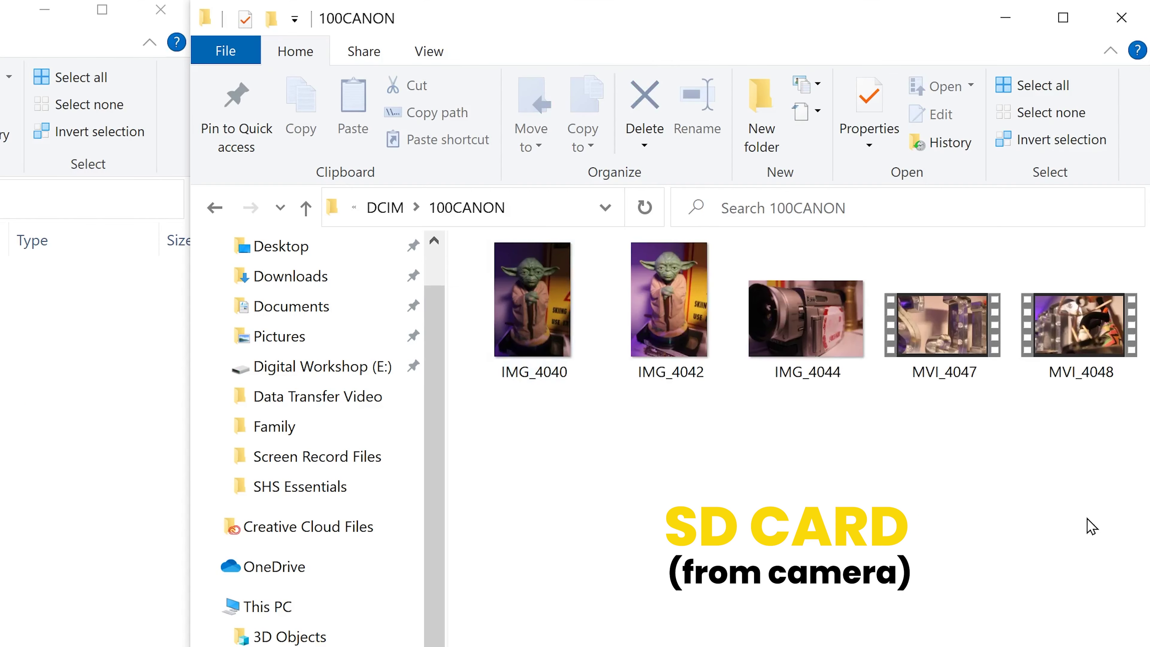
# Practise marquee selection and a Shift range selection from IMG_4042 through MVI_4047
pyautogui.moveTo(1100, 445); pyautogui.dragTo(495, 258)
pyautogui.click(1089, 435)
pyautogui.moveTo(1089, 433); pyautogui.dragTo(516, 290)
pyautogui.moveTo(542, 504); pyautogui.dragTo(930, 301)
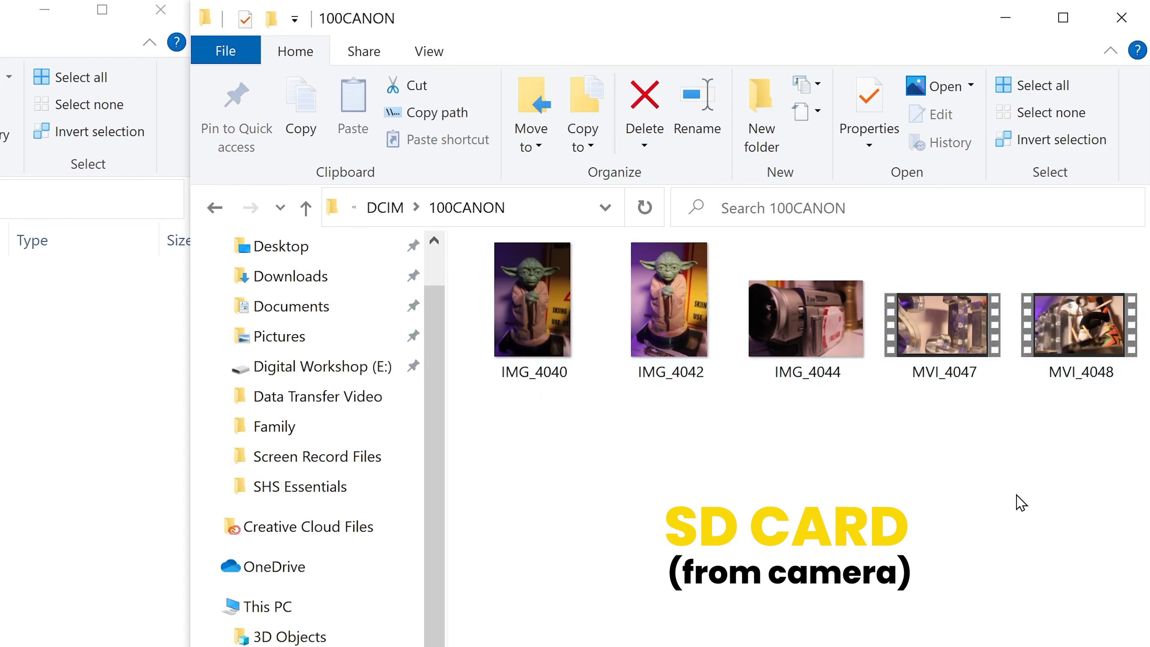
pyautogui.click(651, 306)
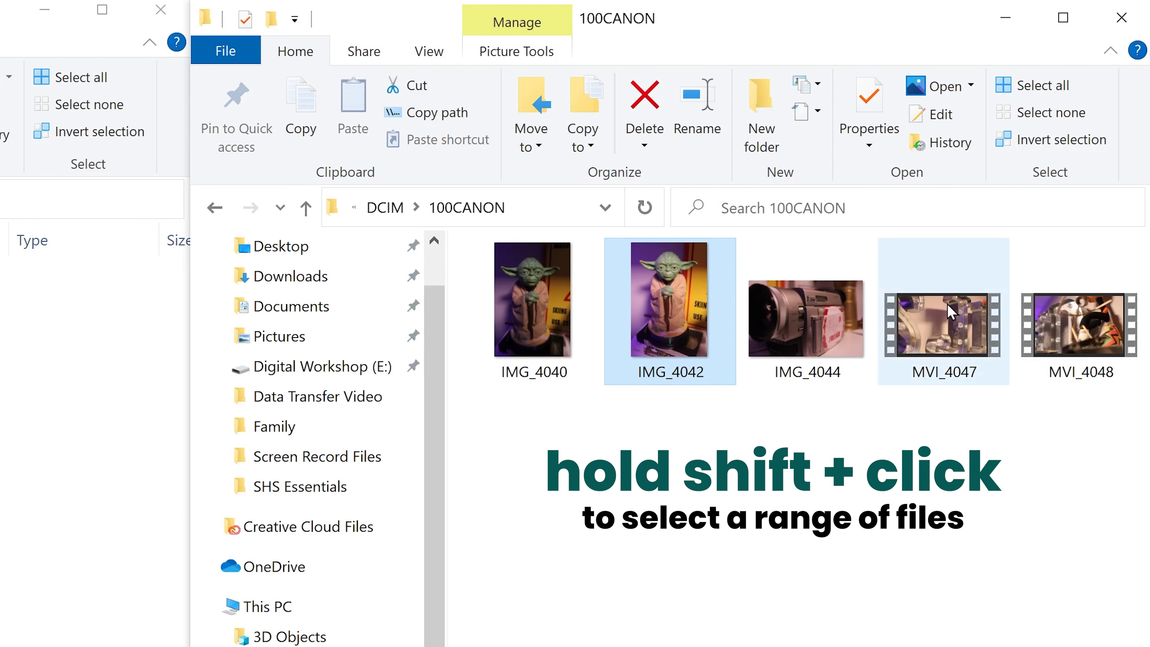
pyautogui.keyDown('shift'); pyautogui.click(937, 315); pyautogui.keyUp('shift')
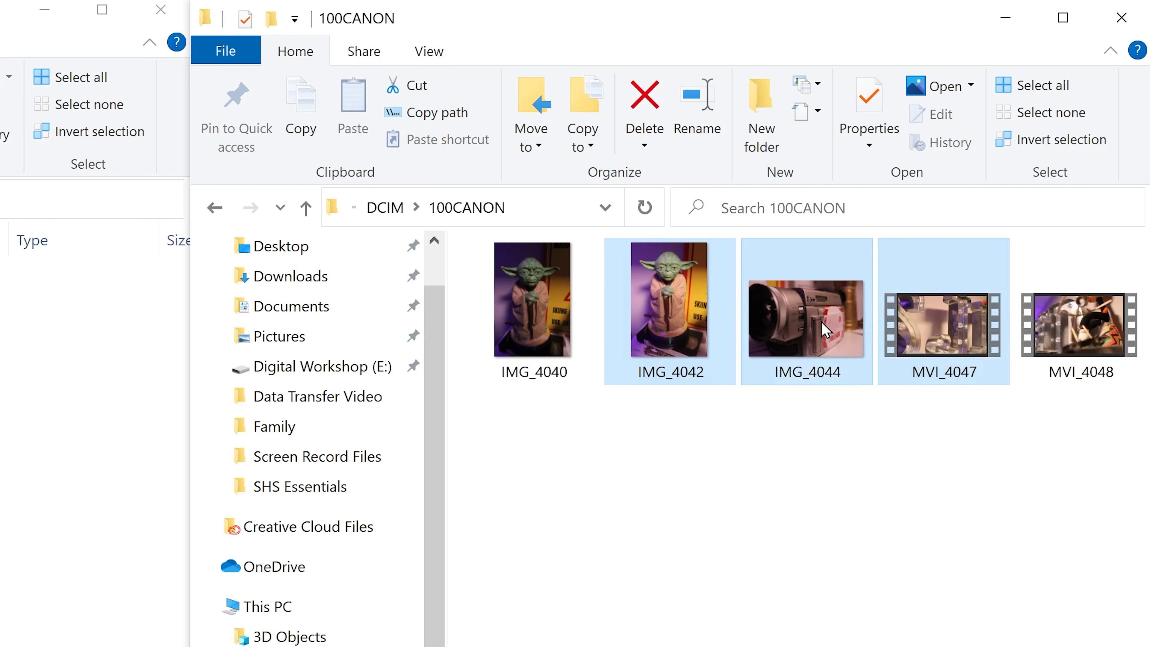
pyautogui.click(814, 427)
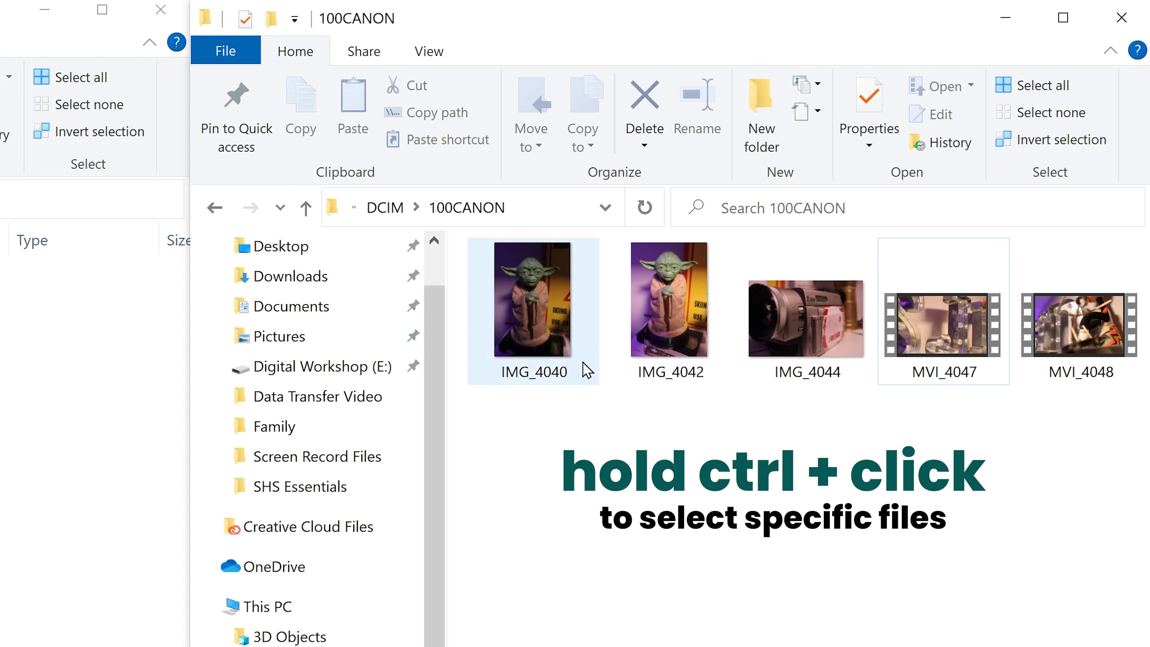
# Ctrl-select IMG_4040, IMG_4044 and MVI_4048, deselect IMG_4044, then marquee-select all five files
pyautogui.keyDown('ctrl'); pyautogui.click(535, 295); pyautogui.keyUp('ctrl')
pyautogui.keyDown('ctrl'); pyautogui.click(817, 317); pyautogui.keyUp('ctrl')
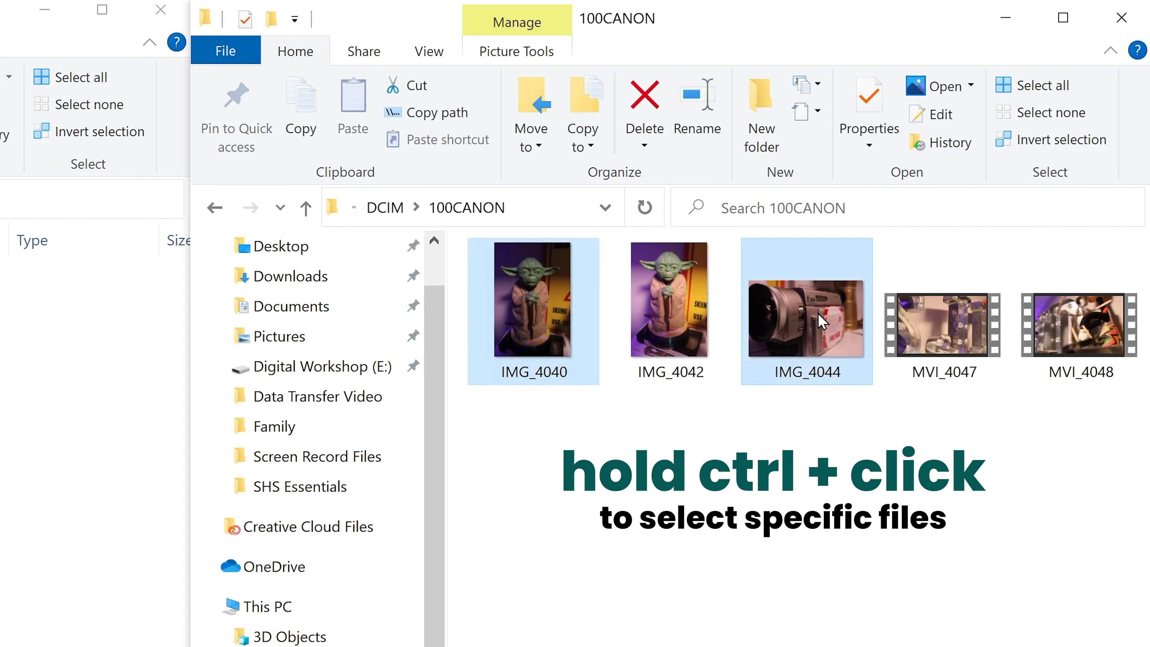
pyautogui.keyDown('ctrl'); pyautogui.click(1080, 336); pyautogui.keyUp('ctrl')
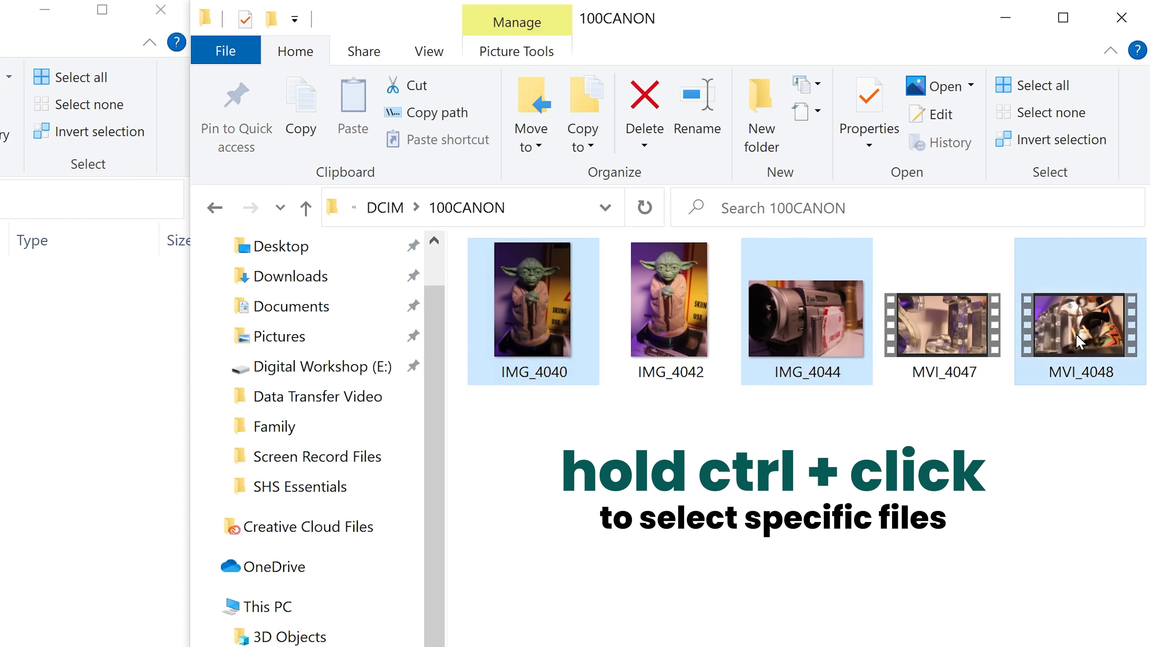
pyautogui.keyDown('ctrl'); pyautogui.click(795, 329); pyautogui.keyUp('ctrl')
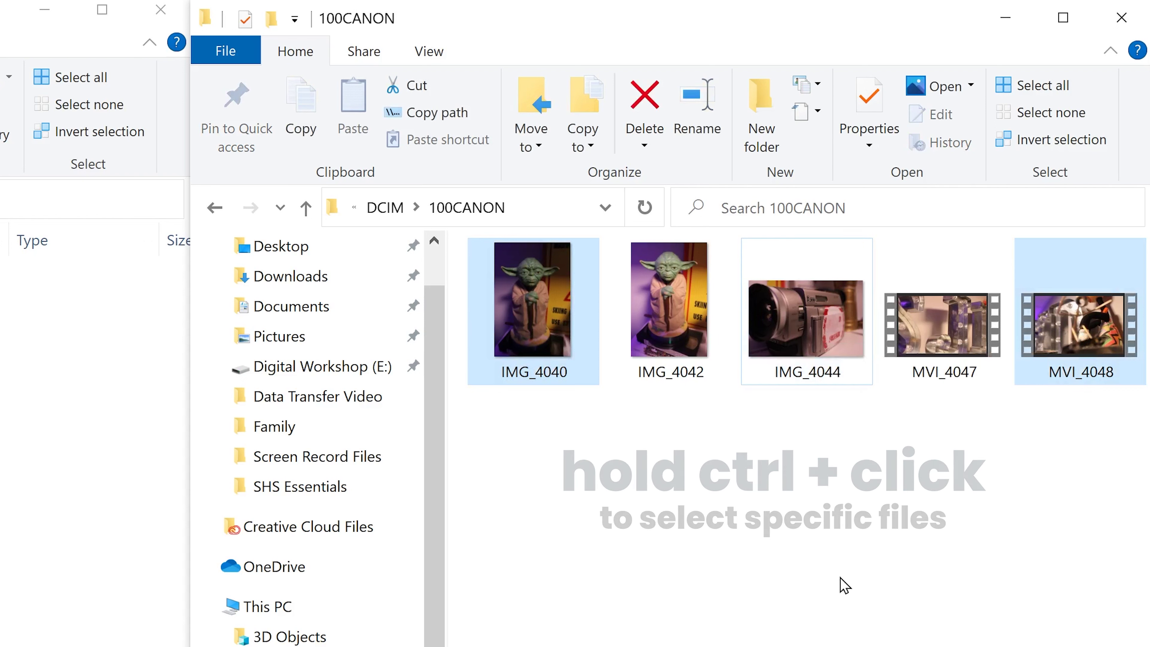
pyautogui.moveTo(1097, 423); pyautogui.dragTo(512, 317)
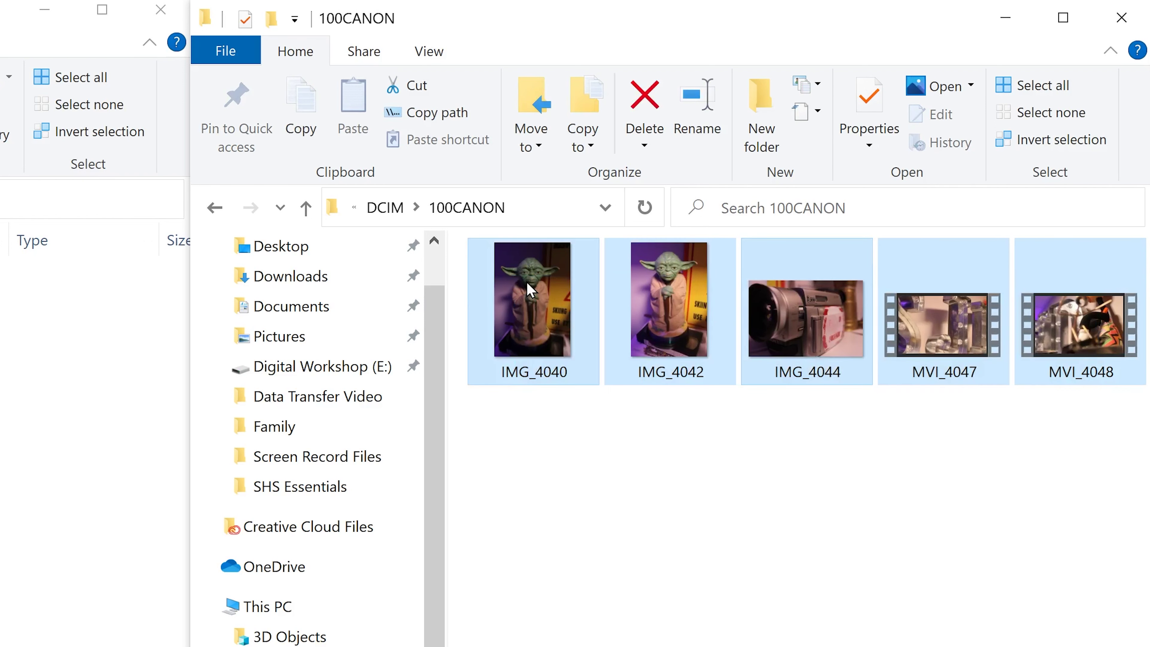
# Drag the five selected camera files into the Canon Test Pics window to copy them
pyautogui.moveTo(526, 281); pyautogui.dragTo(261, 287)
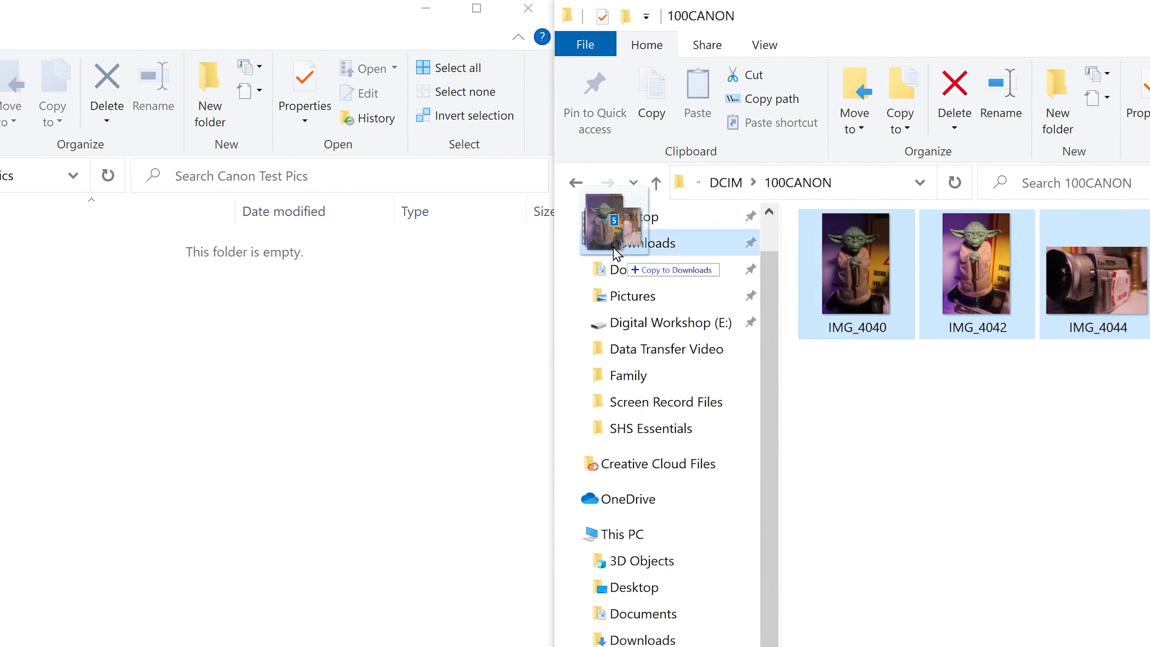
pyautogui.moveTo(615, 253); pyautogui.dragTo(74, 434)
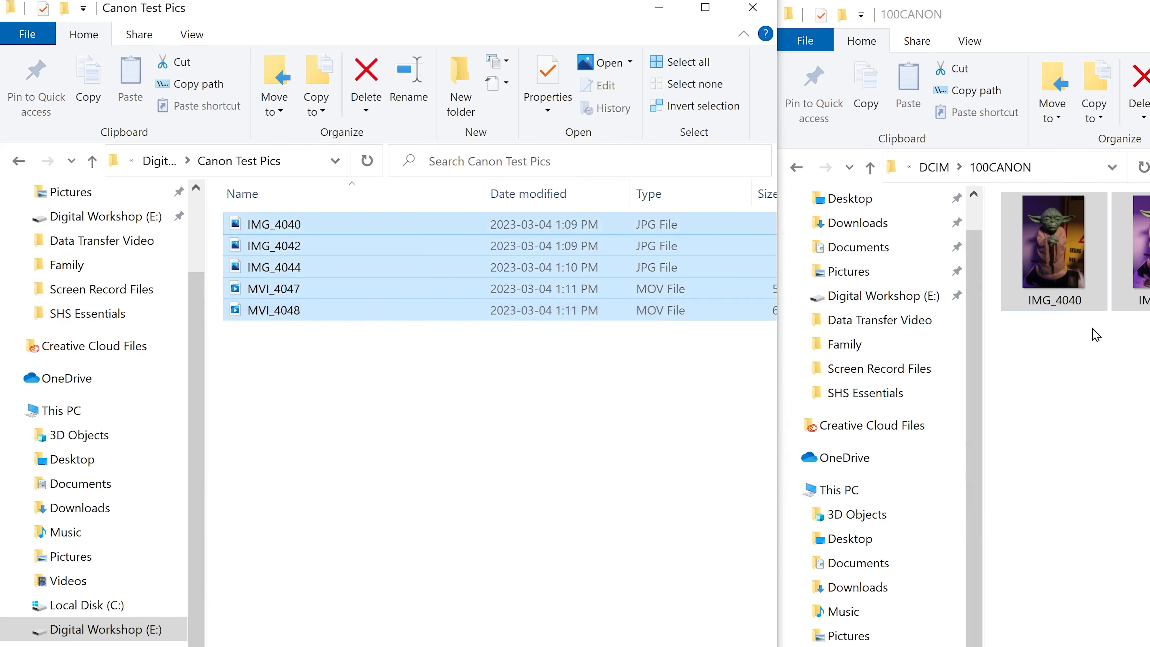
pyautogui.rightClick(1054, 244)
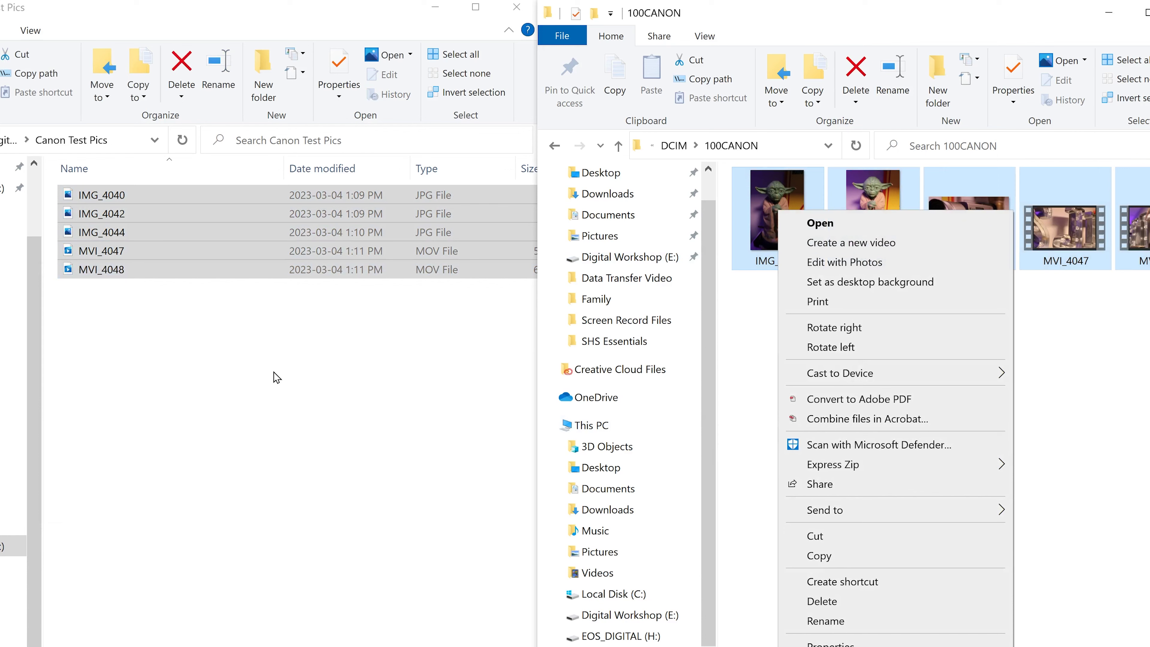
pyautogui.click(229, 361)
pyautogui.rightClick(145, 377)
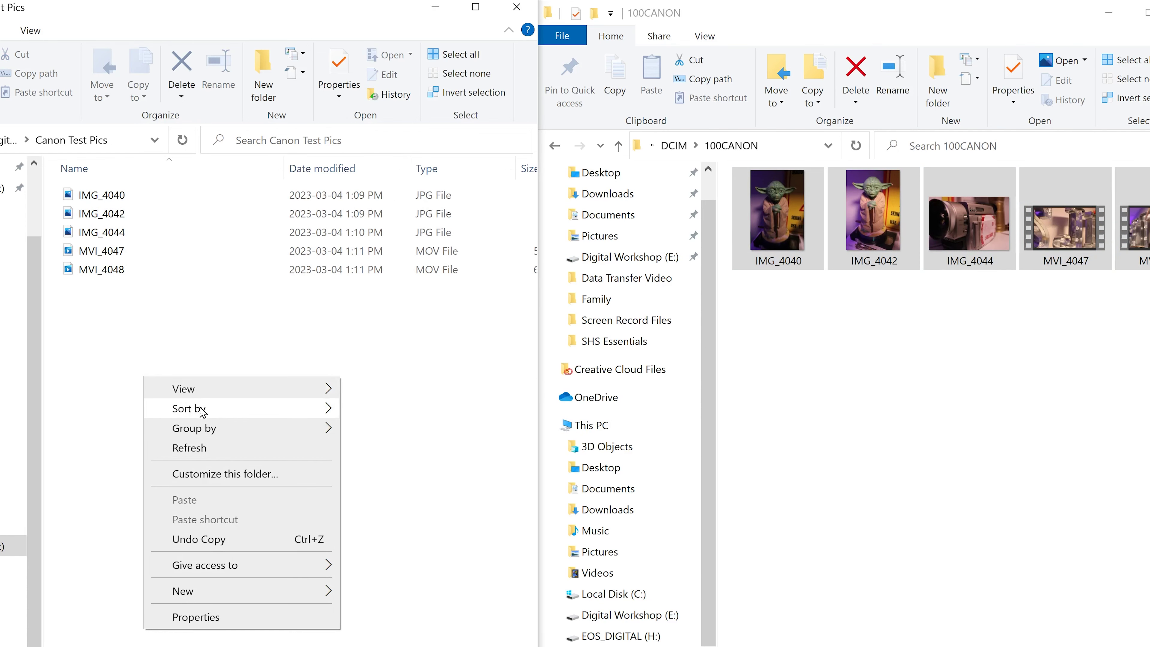
pyautogui.click(103, 417)
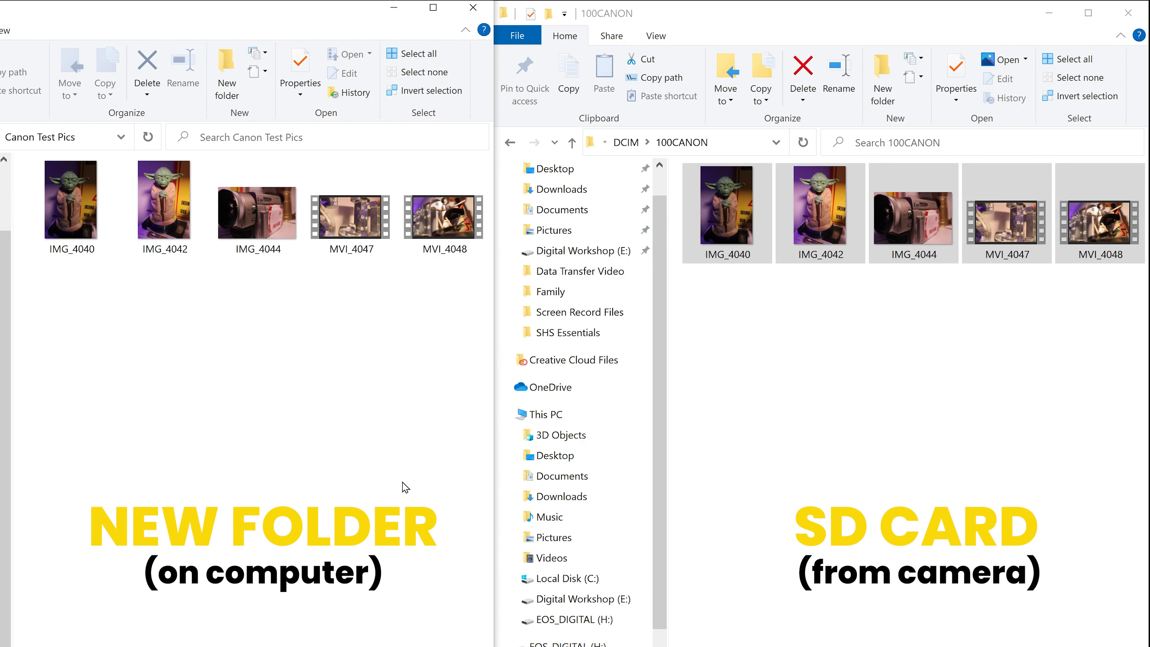
# Select all five files in 100CANON and permanently delete them, confirming the prompt
pyautogui.click(968, 419)
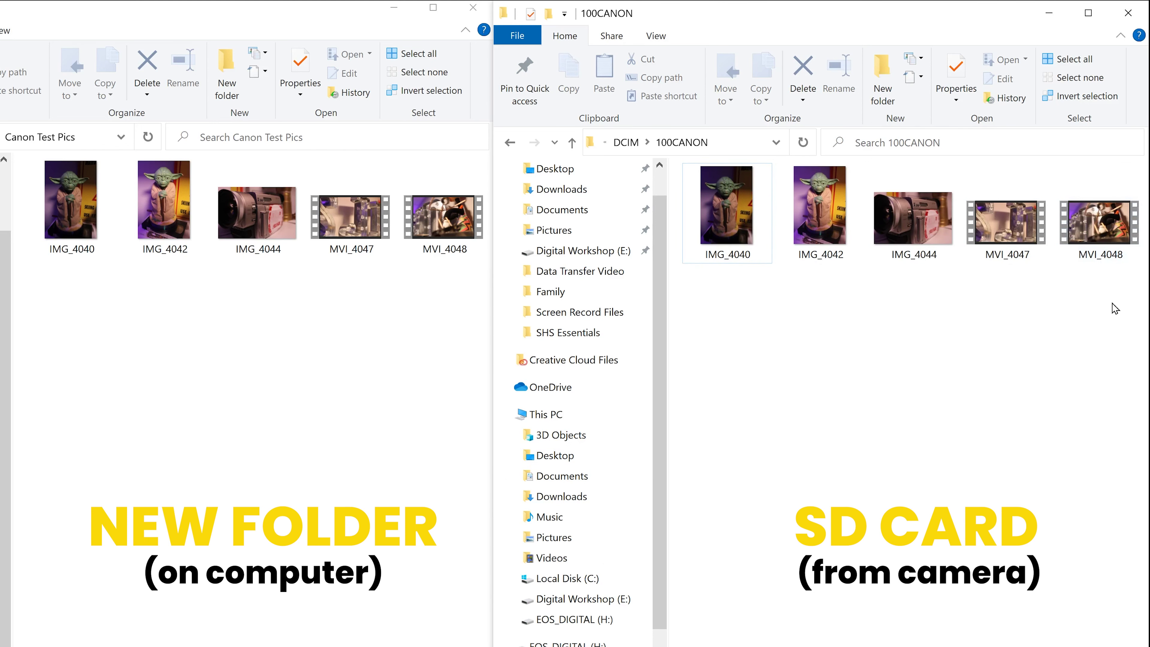
pyautogui.moveTo(1112, 304); pyautogui.dragTo(716, 187)
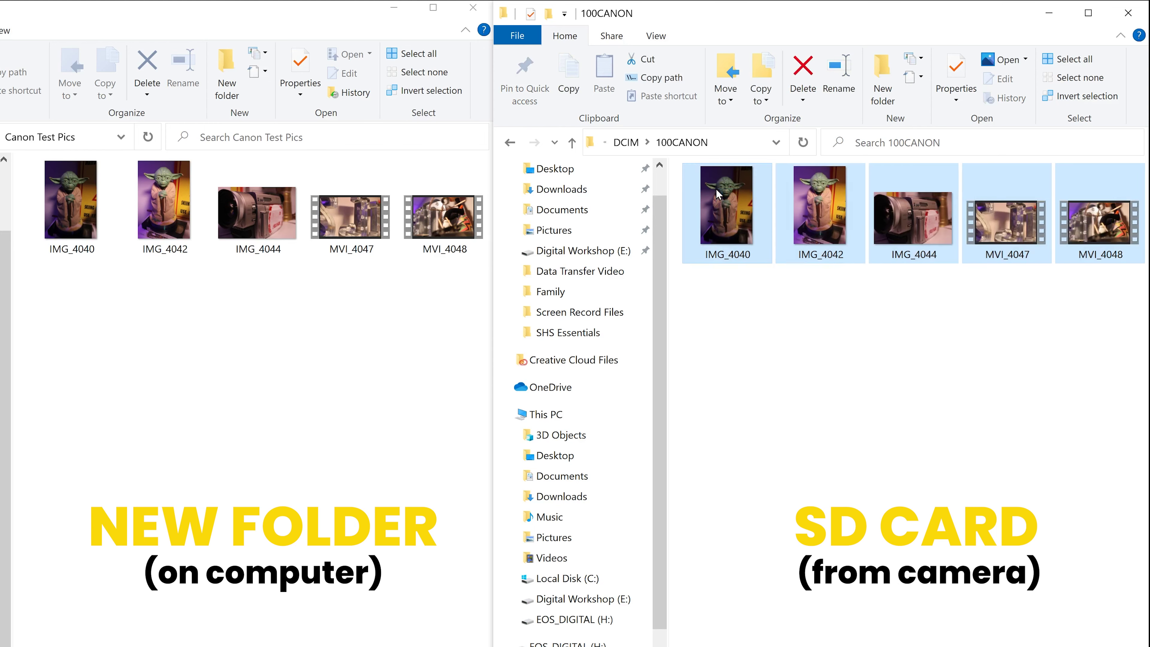
pyautogui.click(803, 74)
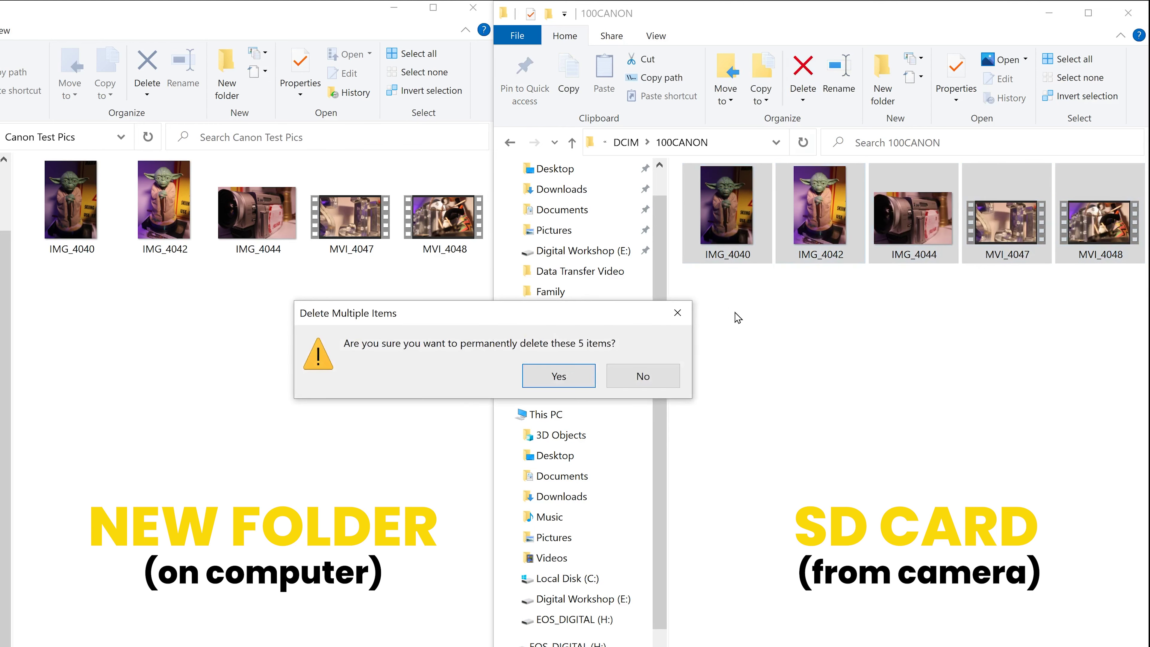
pyautogui.click(562, 376)
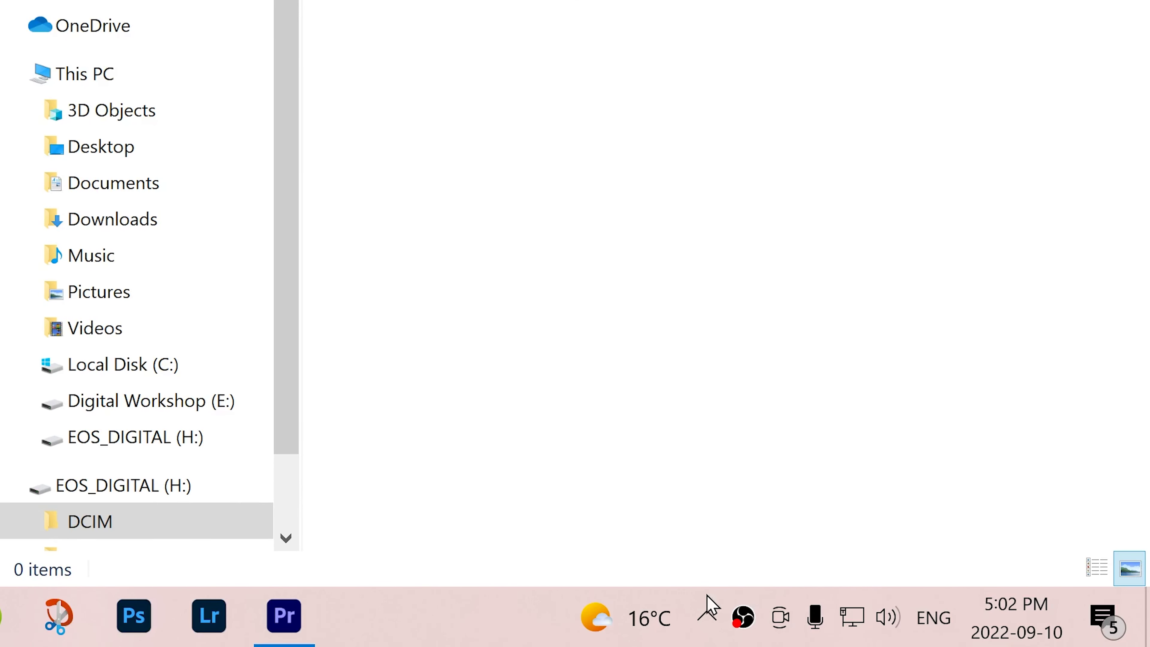
# Eject EOS_DIGITAL (H:) using Safely Remove Hardware and Eject Media in the system tray
pyautogui.click(709, 623)
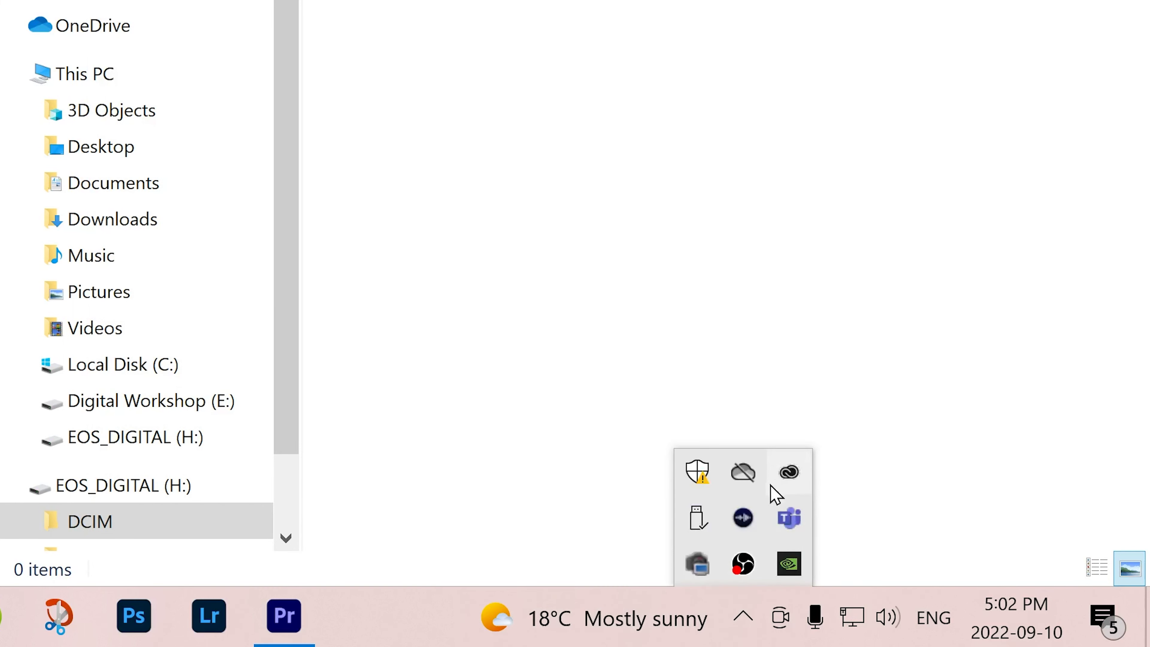
pyautogui.click(696, 521)
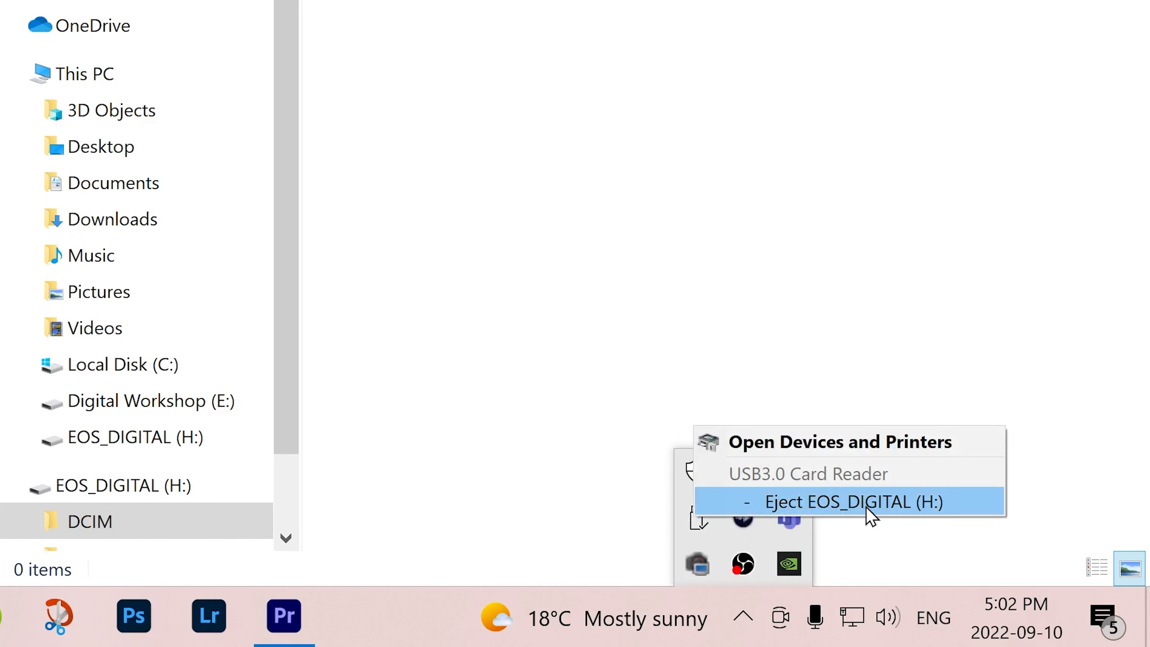
pyautogui.click(890, 503)
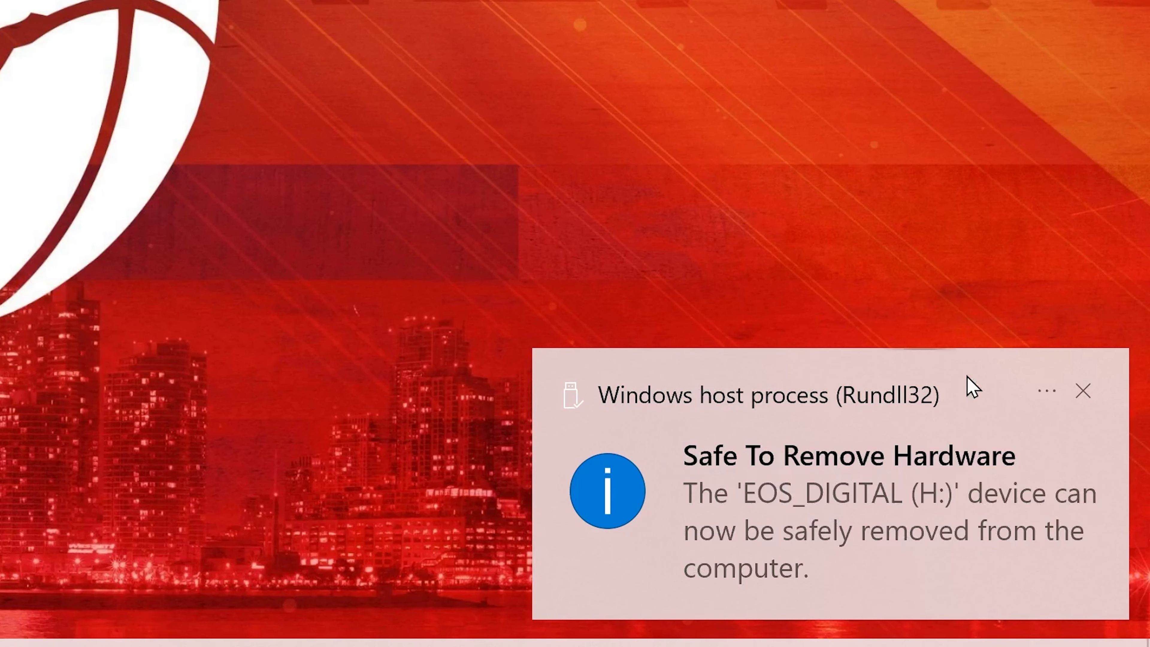